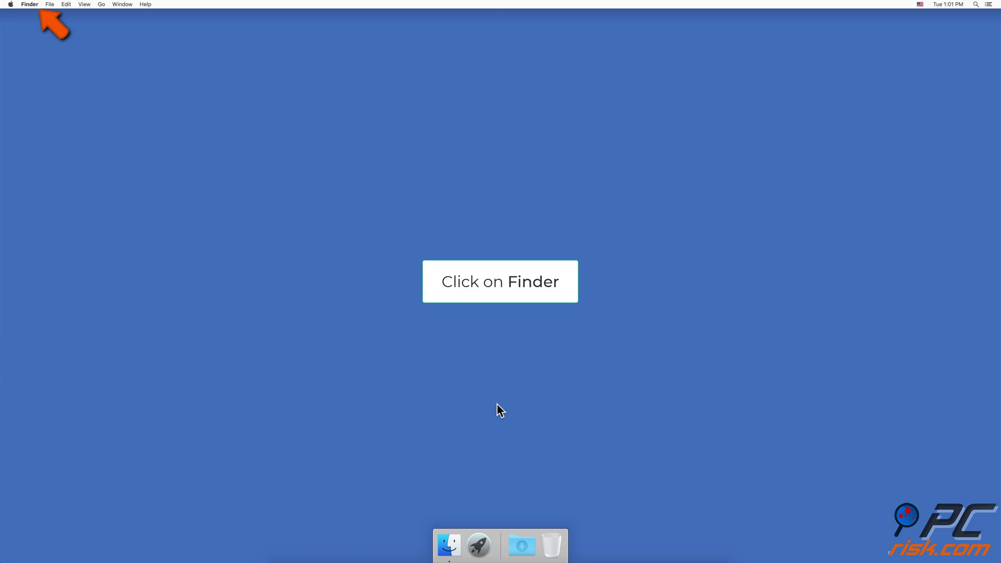
- Enable Hard disks in Finder Preferences so the Macintosh HD icon shows on the desktop
left_click(30, 5)
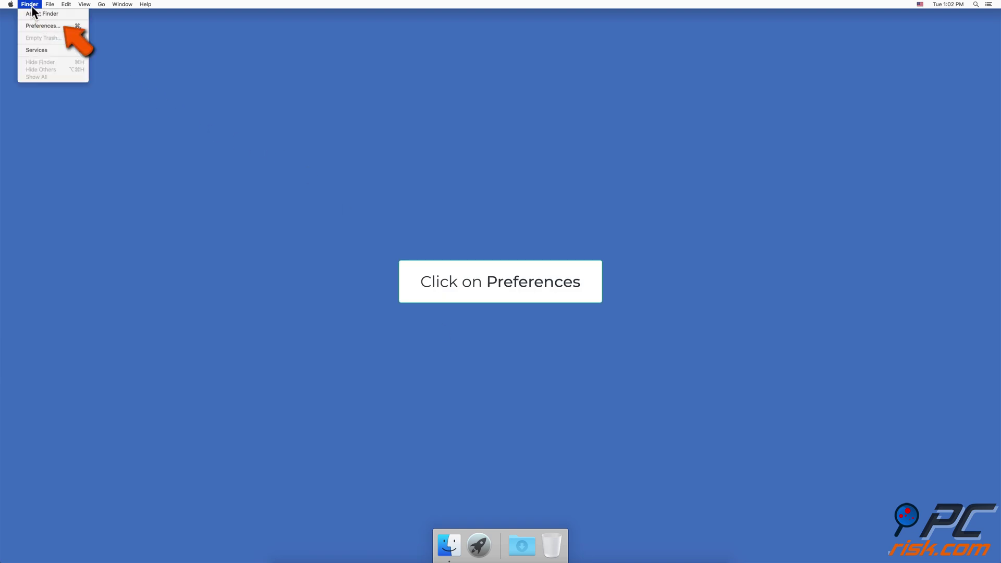
left_click(39, 25)
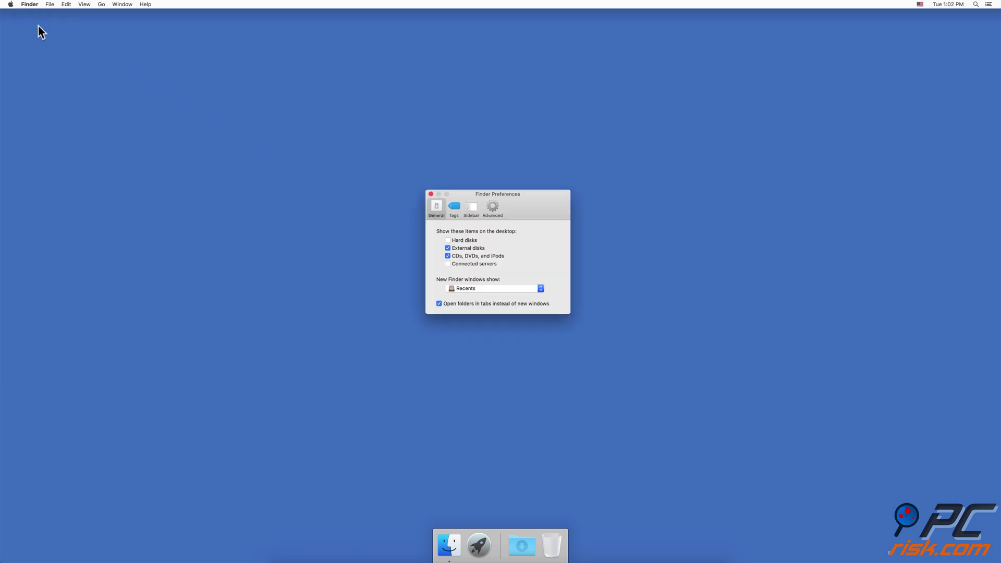
left_click(448, 241)
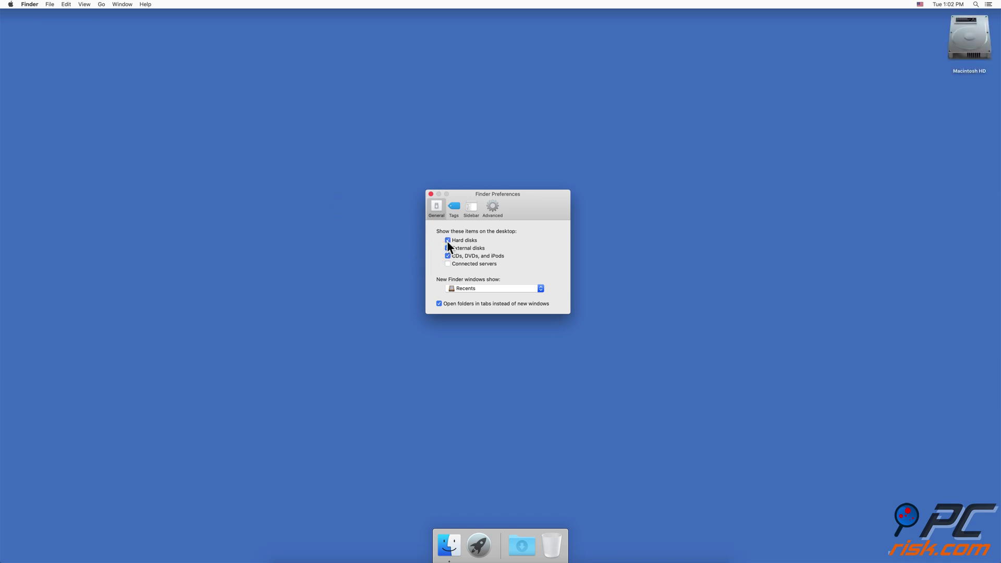
left_click(430, 194)
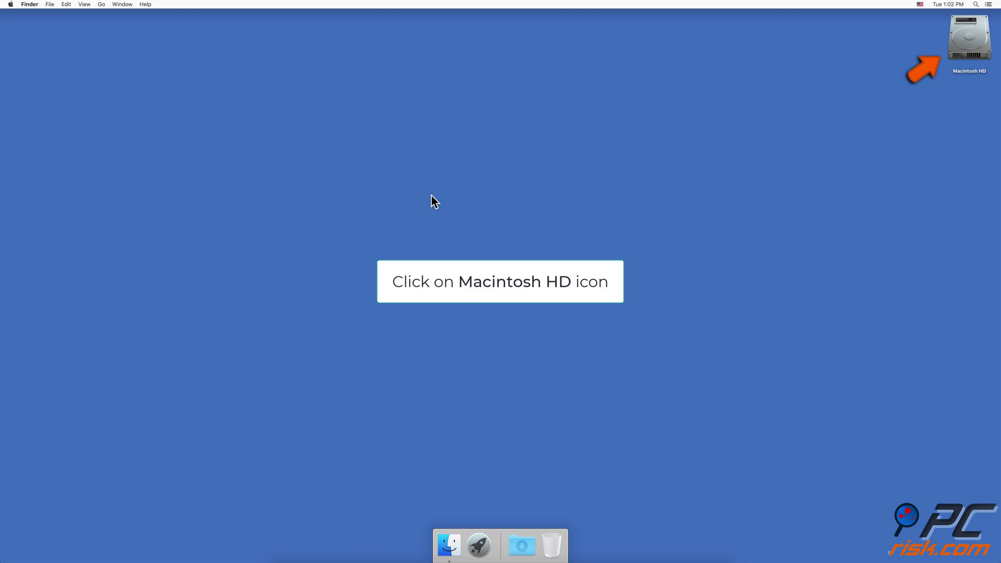
- Move the hp folder from Macintosh HD > Library > Printers to the Trash, authorising with the admin password
double_click(961, 49)
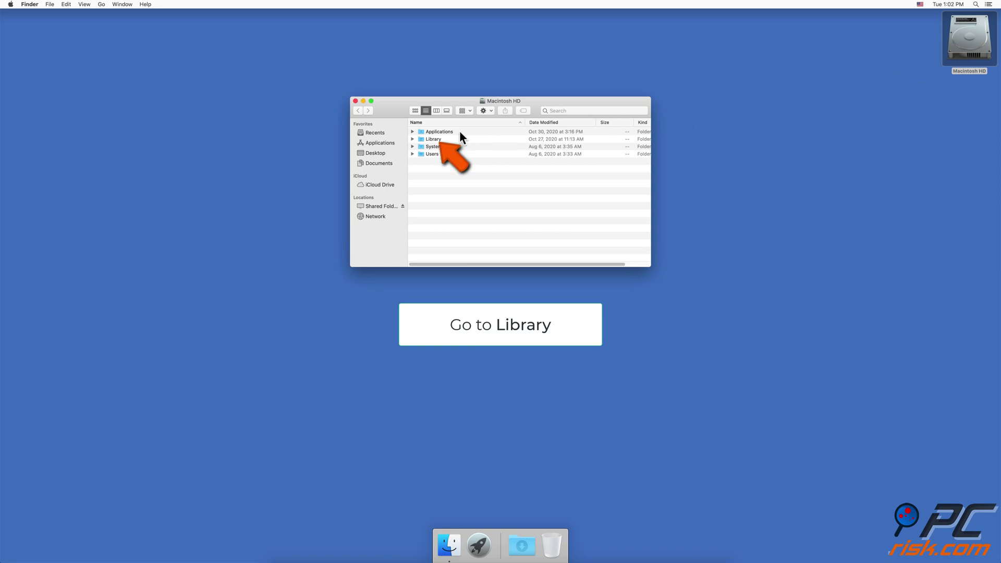
double_click(433, 138)
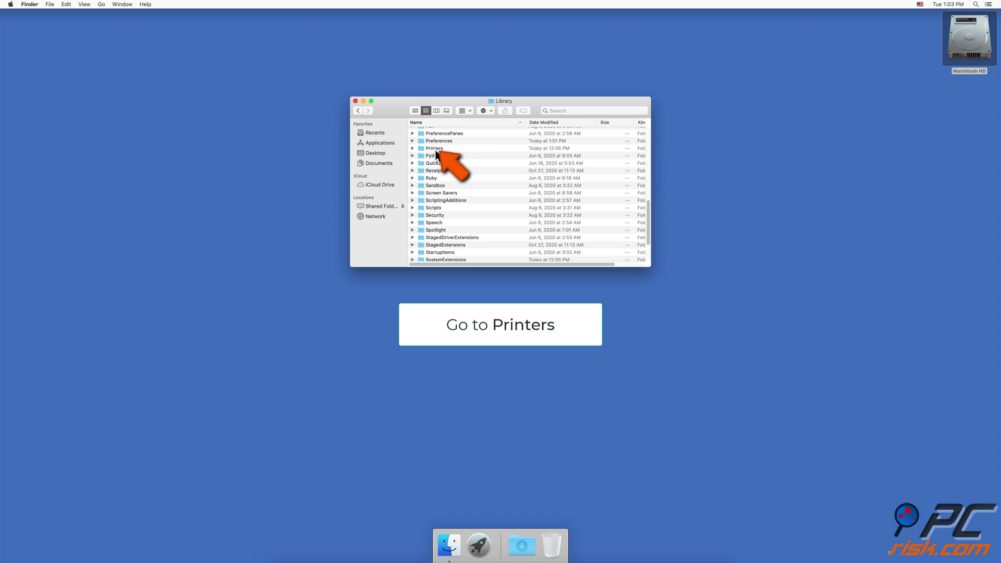
double_click(435, 148)
left_click(422, 147)
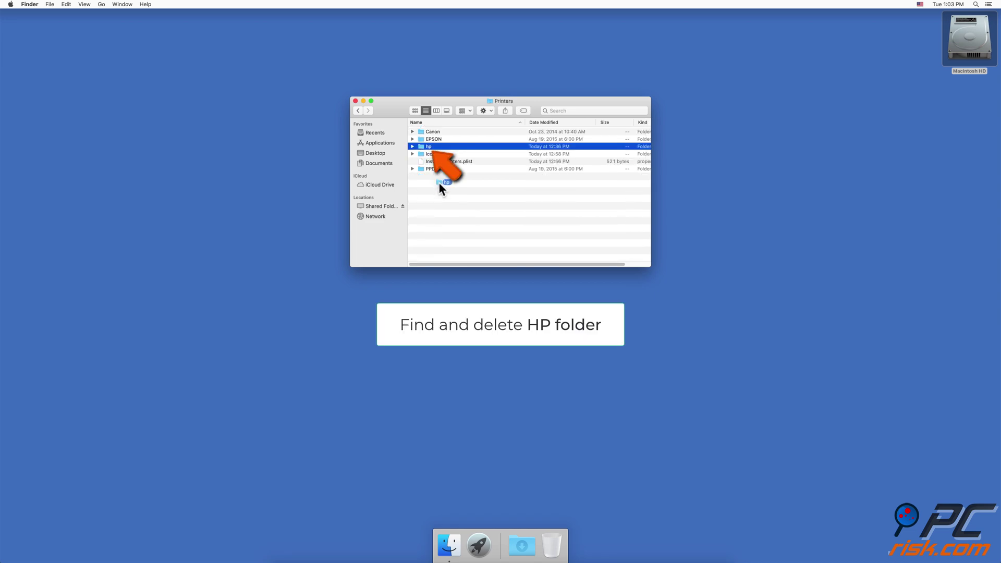
left_click_drag(429, 147, 554, 541)
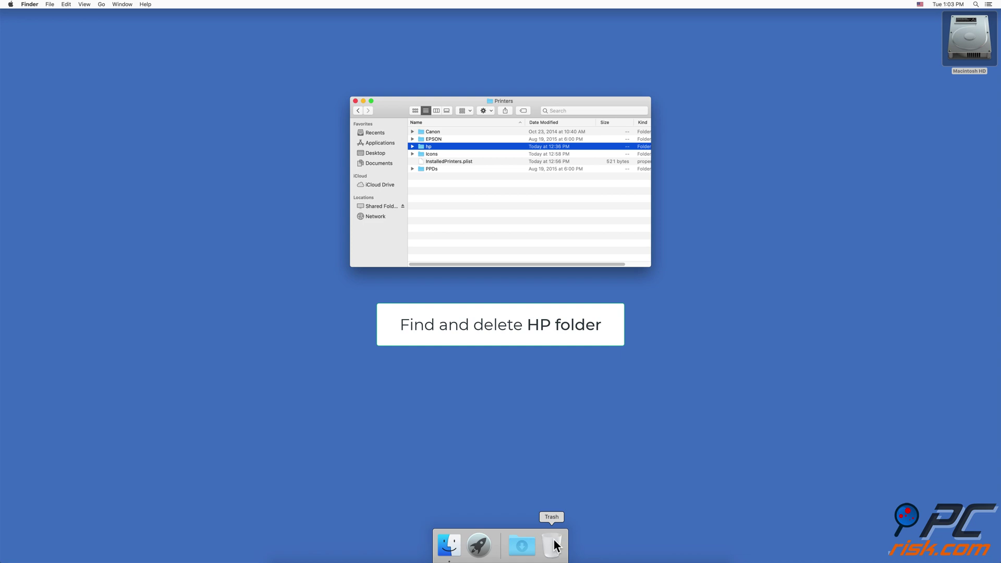
type("••••••••")
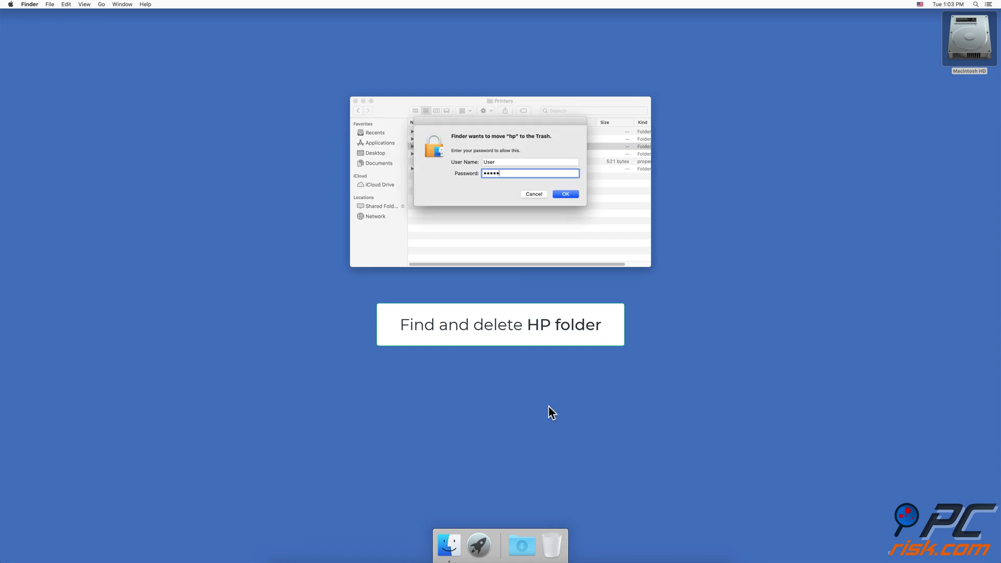
key("Return")
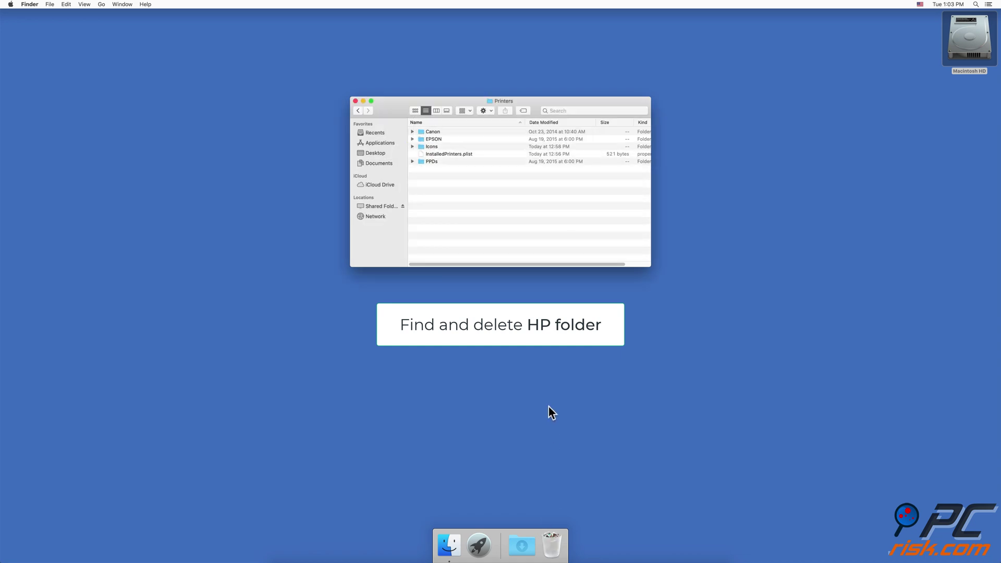
- Close the Printers window and permanently empty the Trash
left_click(356, 101)
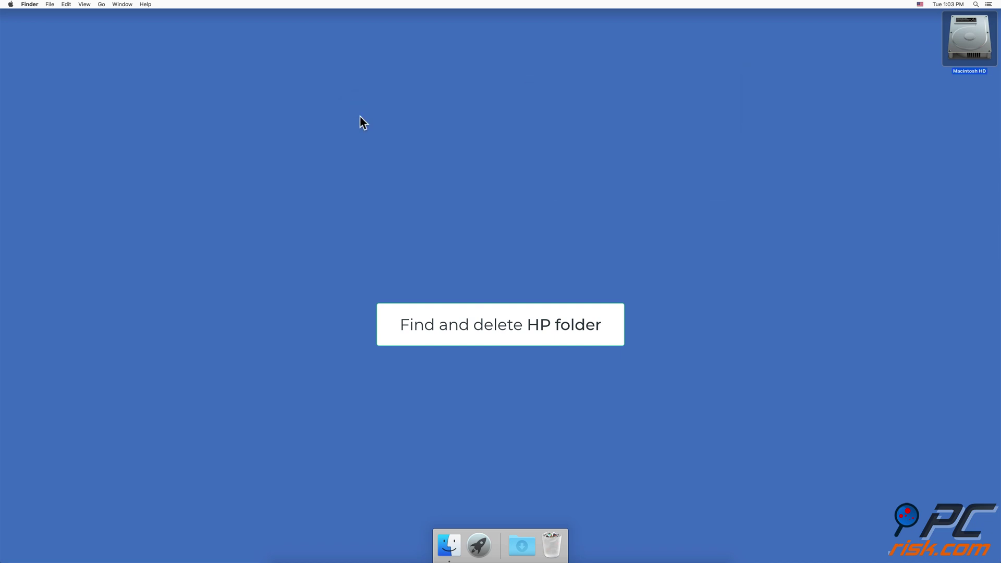
right_click(546, 544)
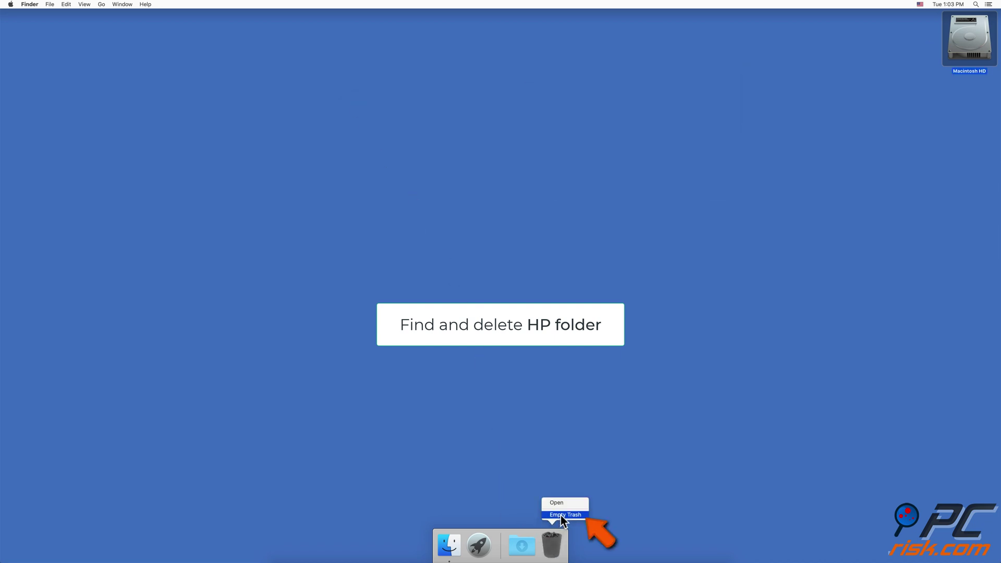
left_click(562, 516)
left_click(545, 173)
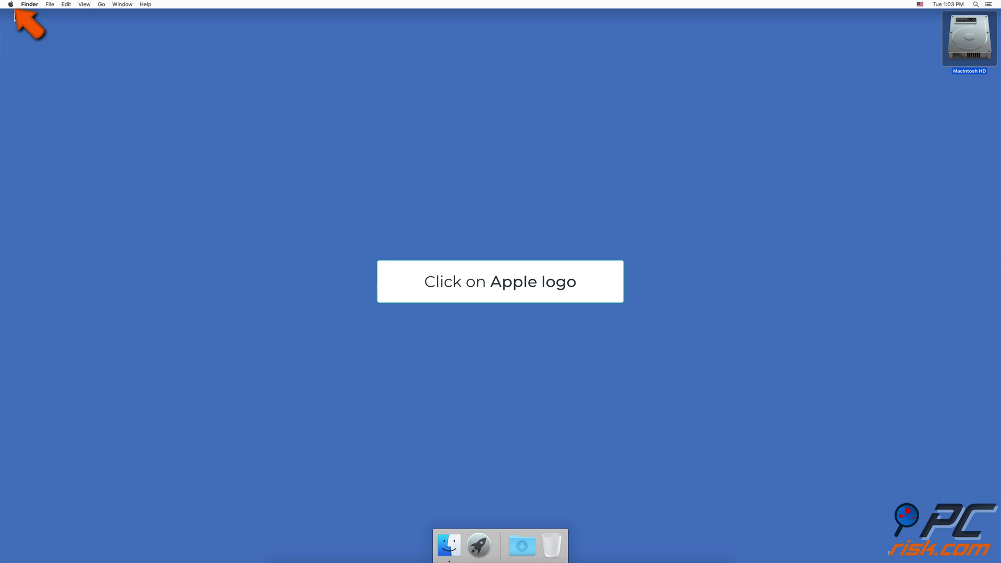
- Delete the HP Smart Tank 510 series printer in System Preferences' Printers & Scanners
left_click(11, 5)
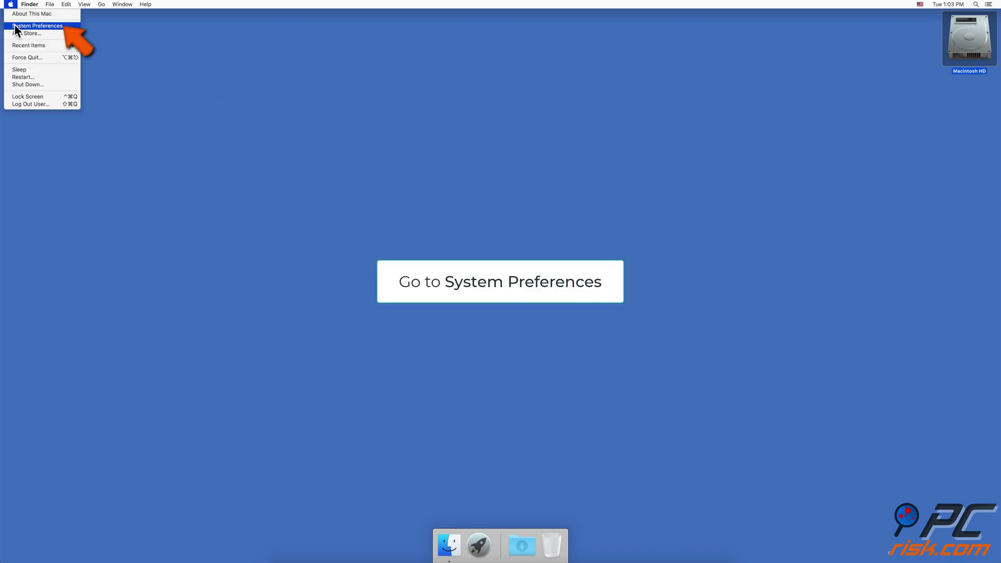
left_click(15, 26)
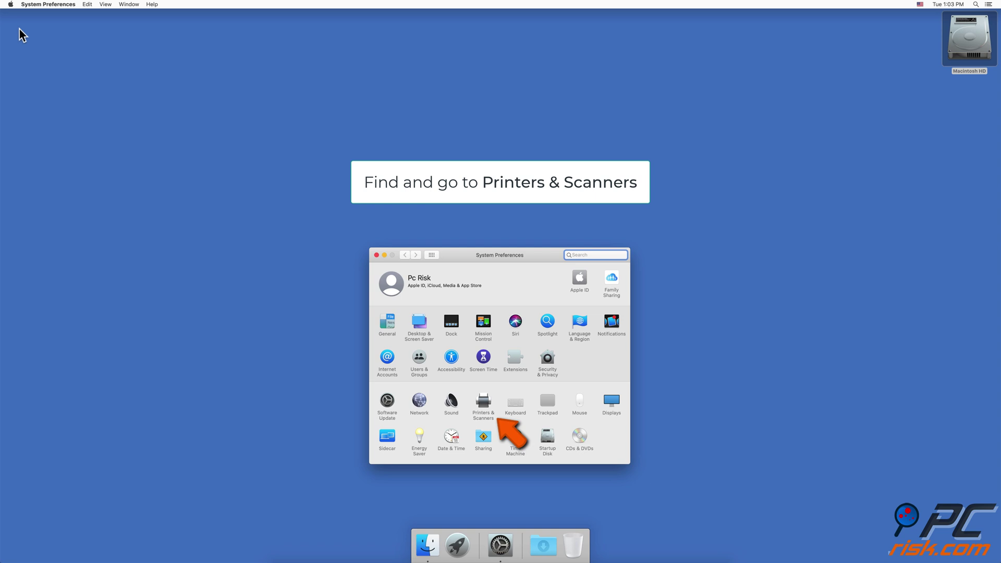
left_click(484, 404)
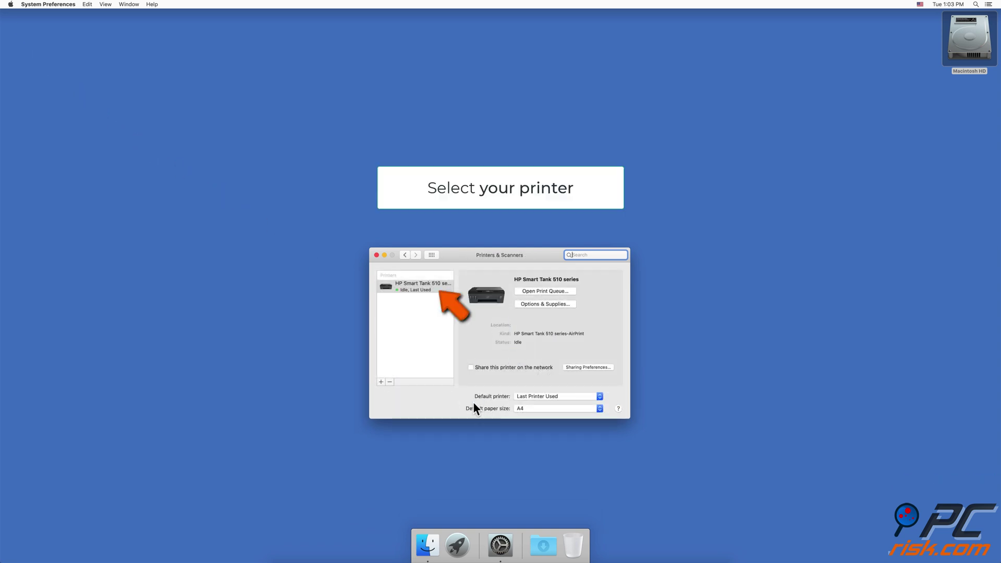
left_click(390, 382)
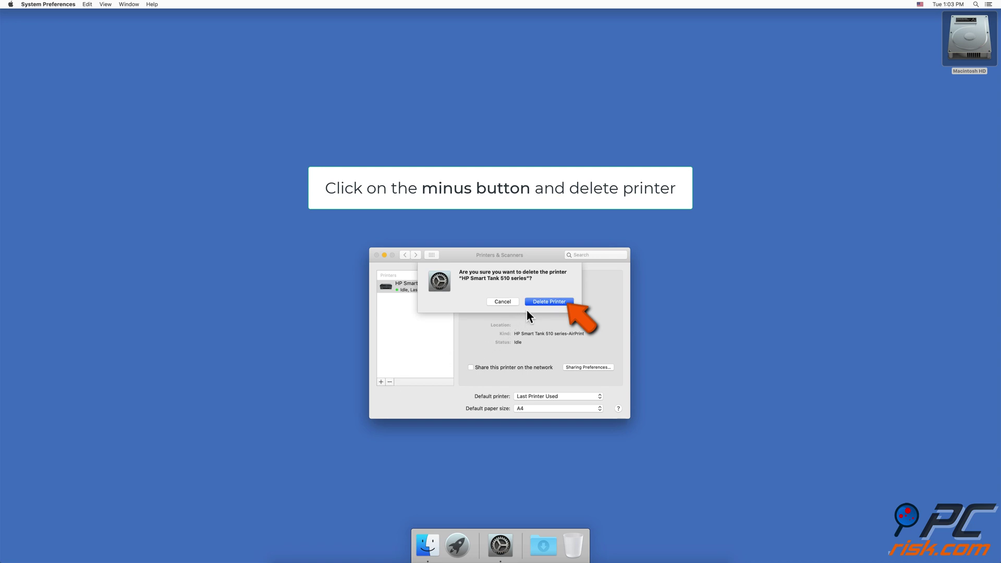
left_click(542, 301)
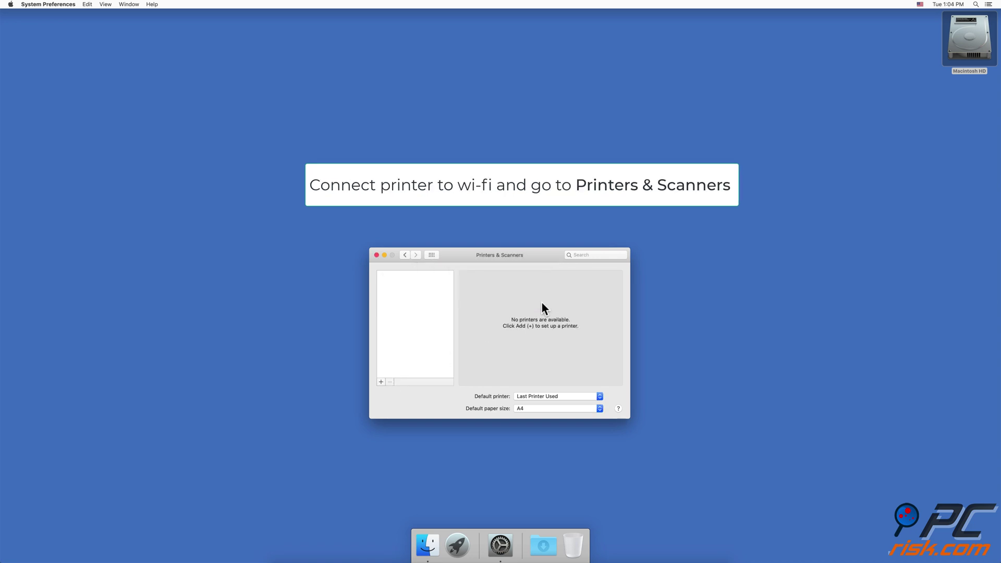
- Re-add the HP Smart Tank 510 series from the Default printer list using Secure AirPrint
left_click(381, 382)
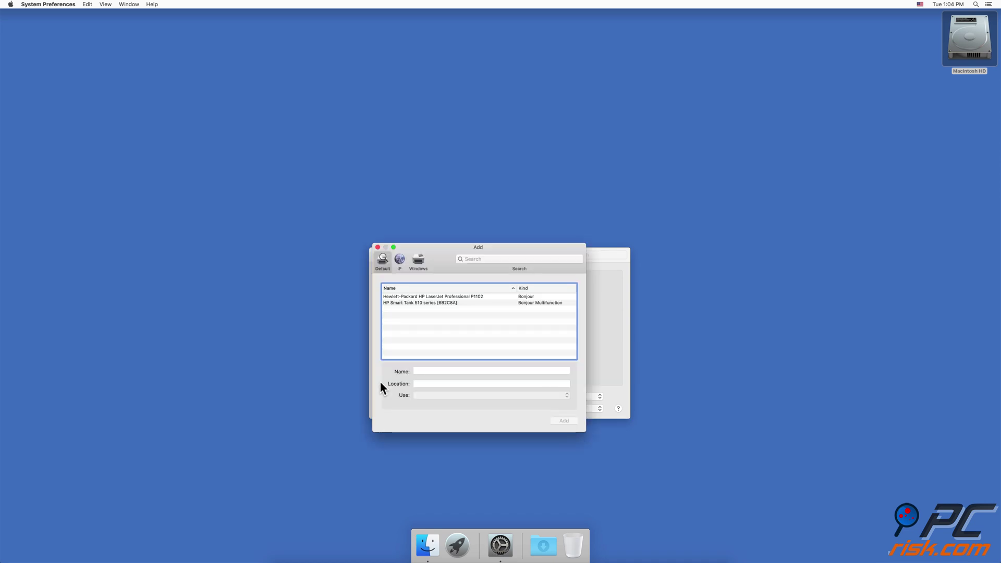
left_click(427, 303)
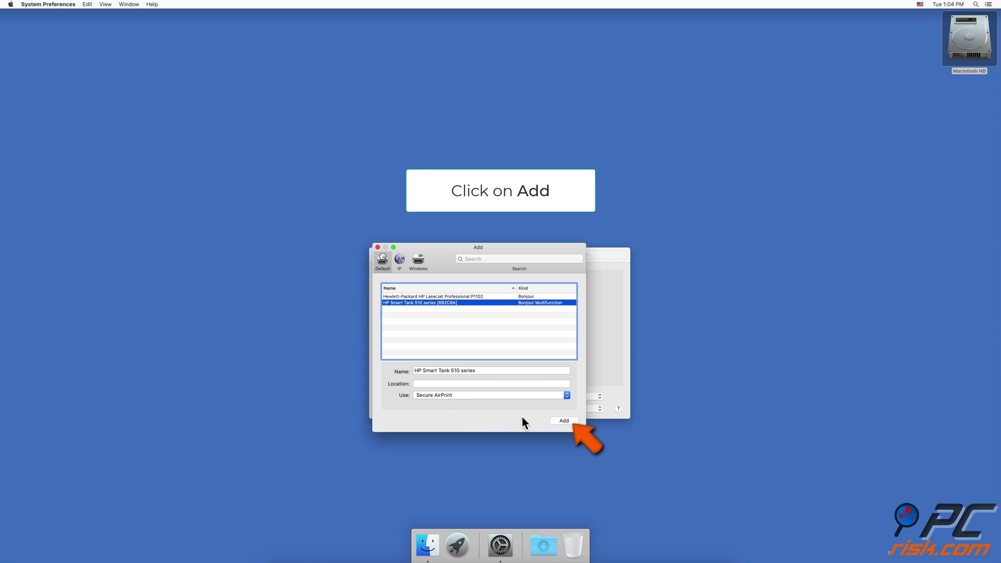
left_click(564, 422)
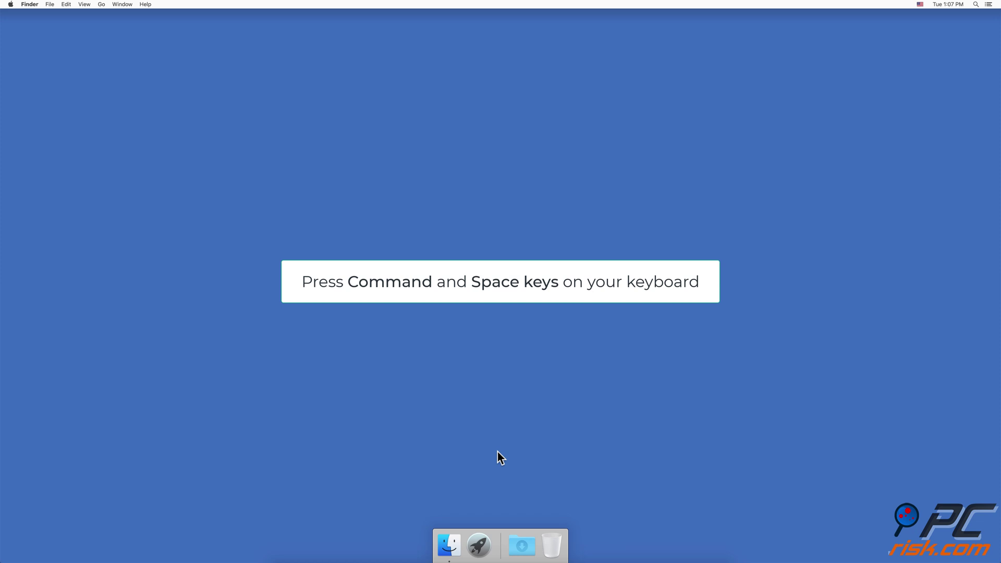
- Launch the App Store through Spotlight search
key("super+space")
type("app")
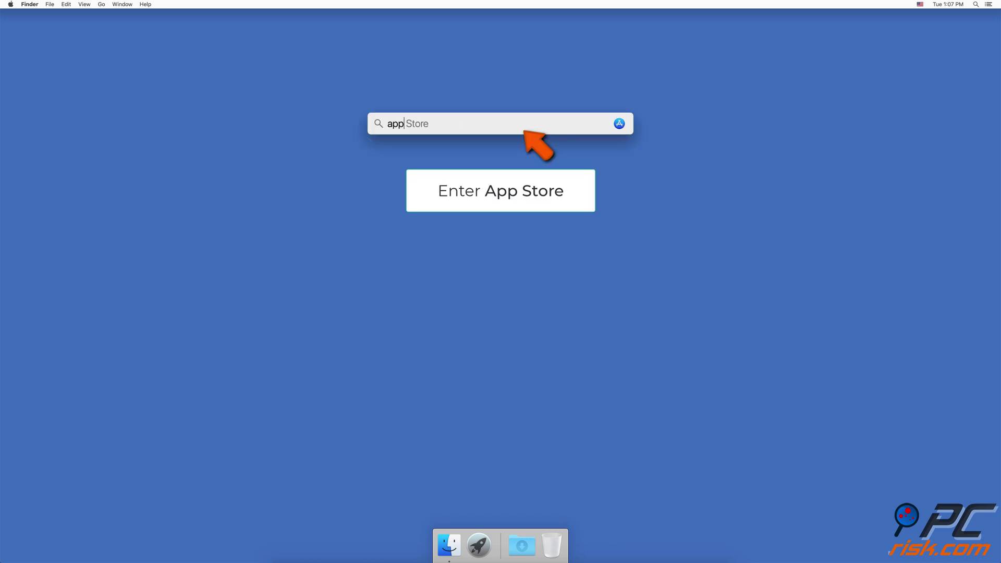
key("Return")
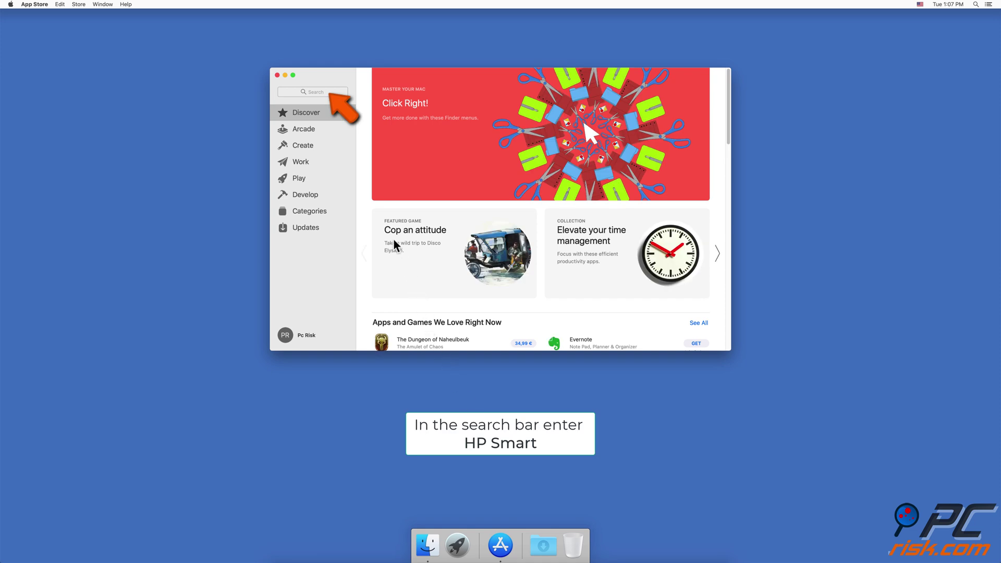
- Search the App Store for 'hp smart', download HP Smart for Desktop and open it
left_click(313, 92)
type("hp smart")
key("Return")
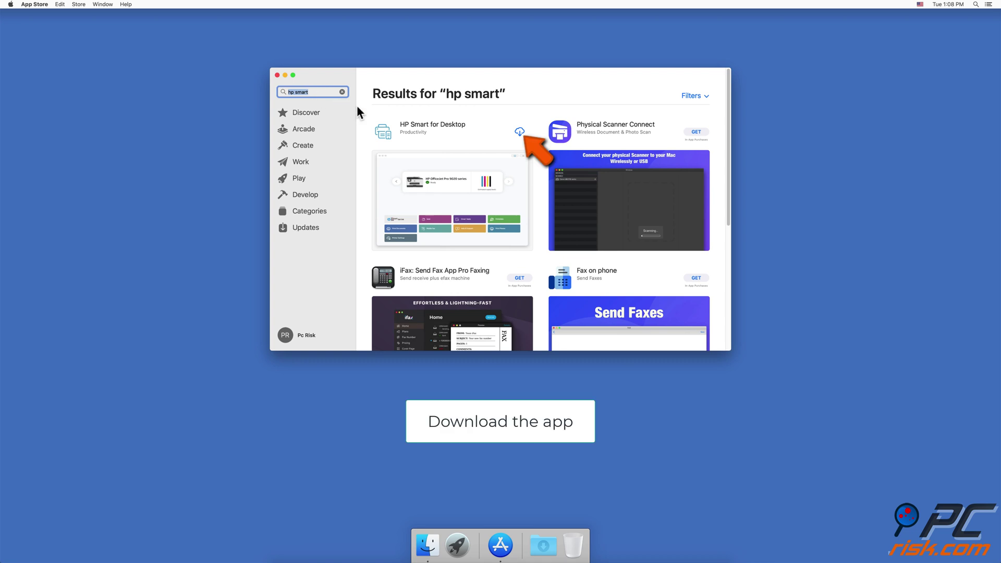
left_click(520, 132)
left_click(520, 132)
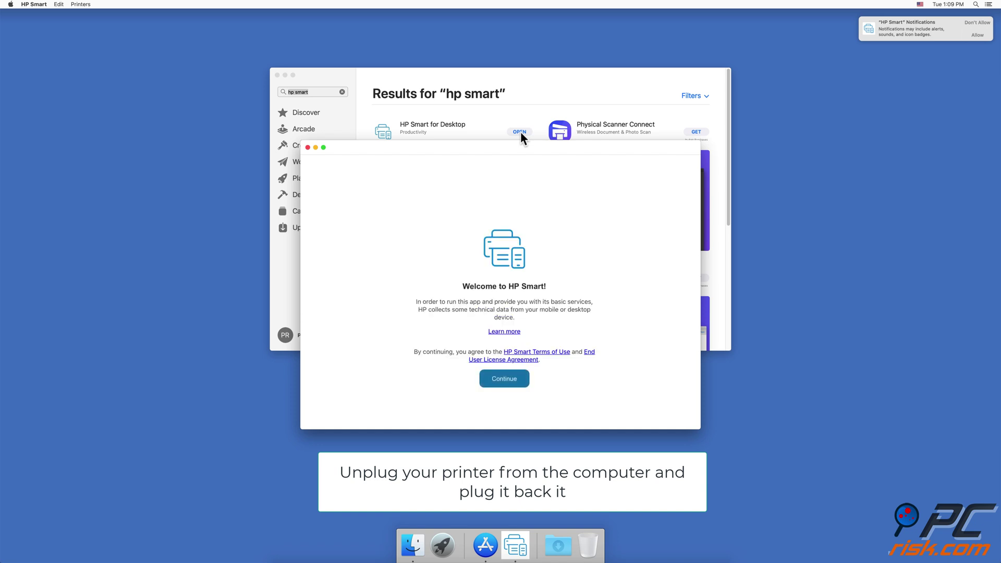
- Delete the HP Smart Tank 510 series printer again in Printers & Scanners and close the window
left_click(122, 73)
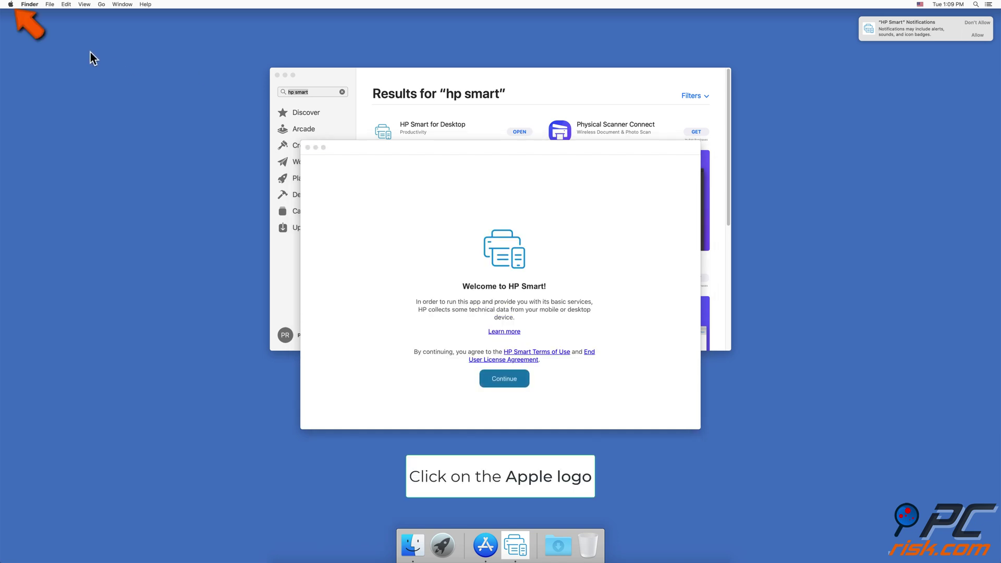
left_click(10, 5)
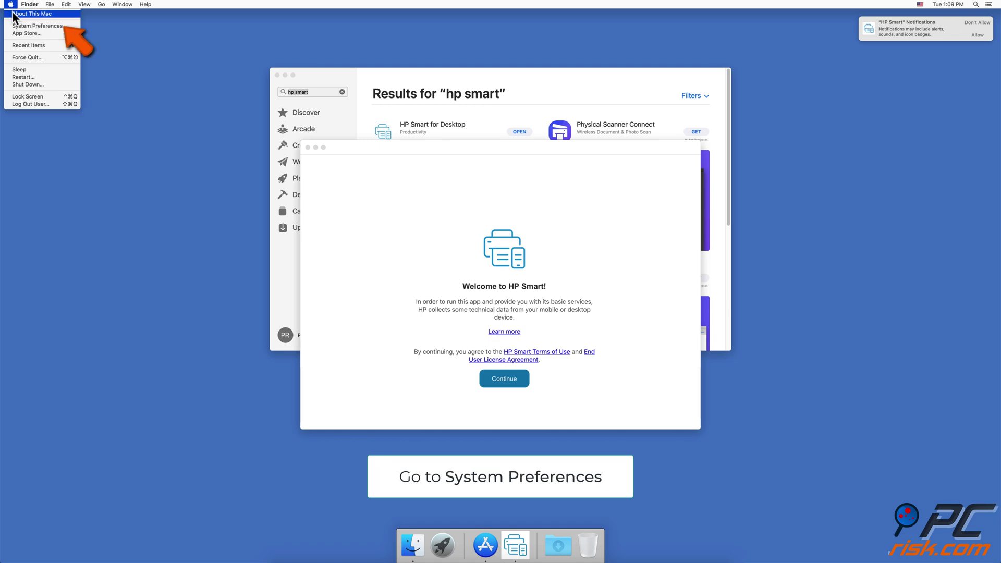
left_click(18, 28)
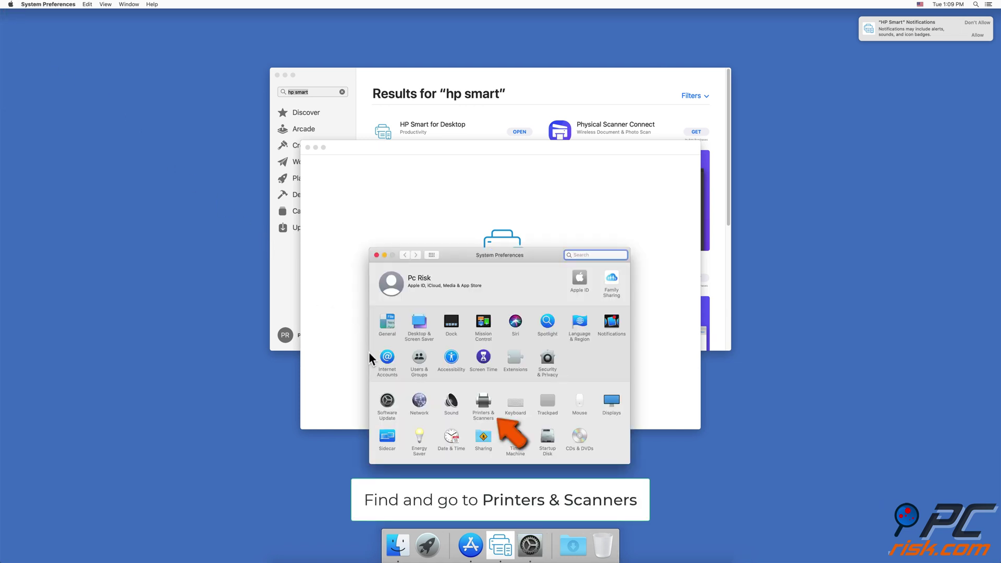
left_click(478, 404)
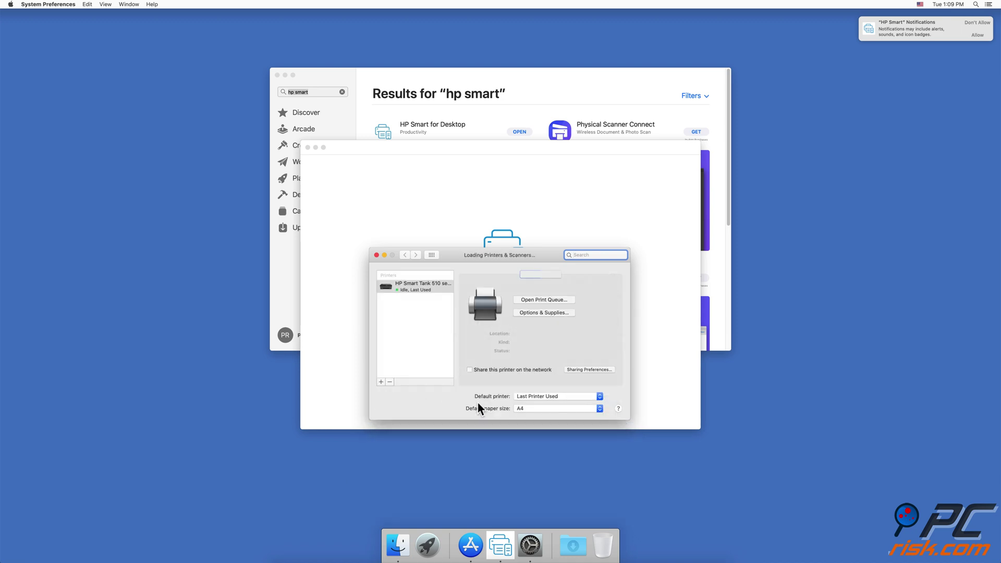
left_click(390, 382)
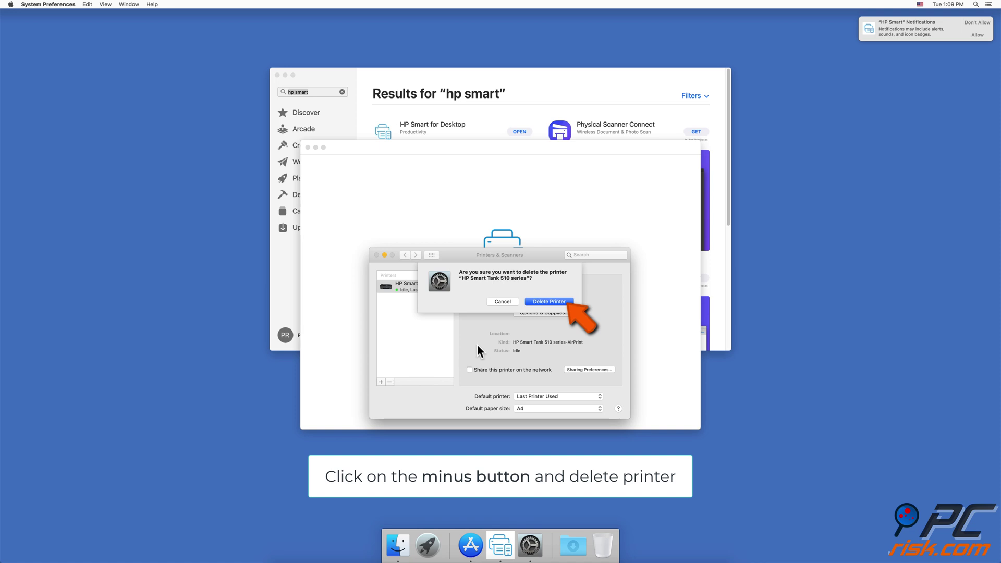
left_click(543, 302)
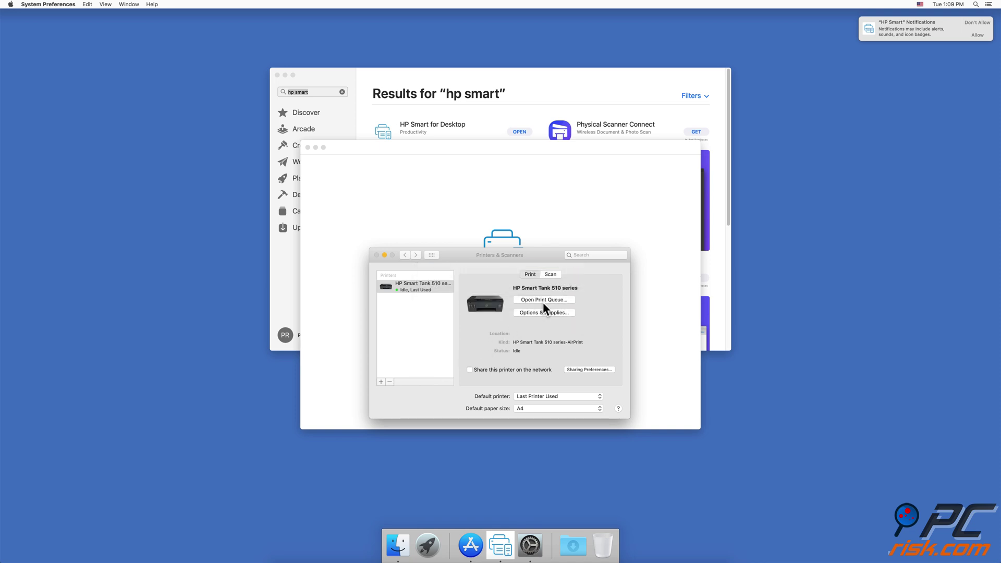
left_click(376, 256)
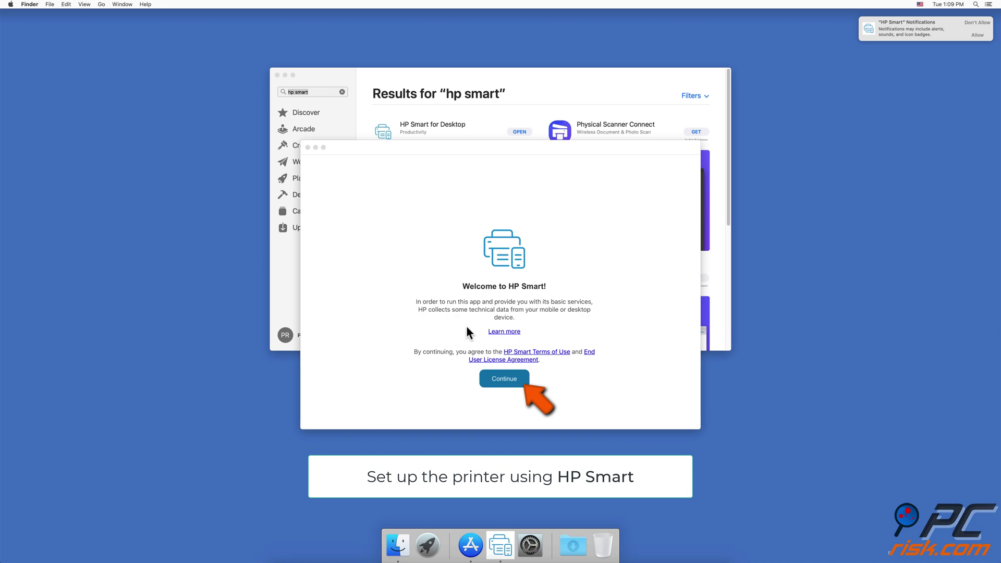
- Accept HP Smart's terms and decline sharing usage data with HP
left_click(508, 378)
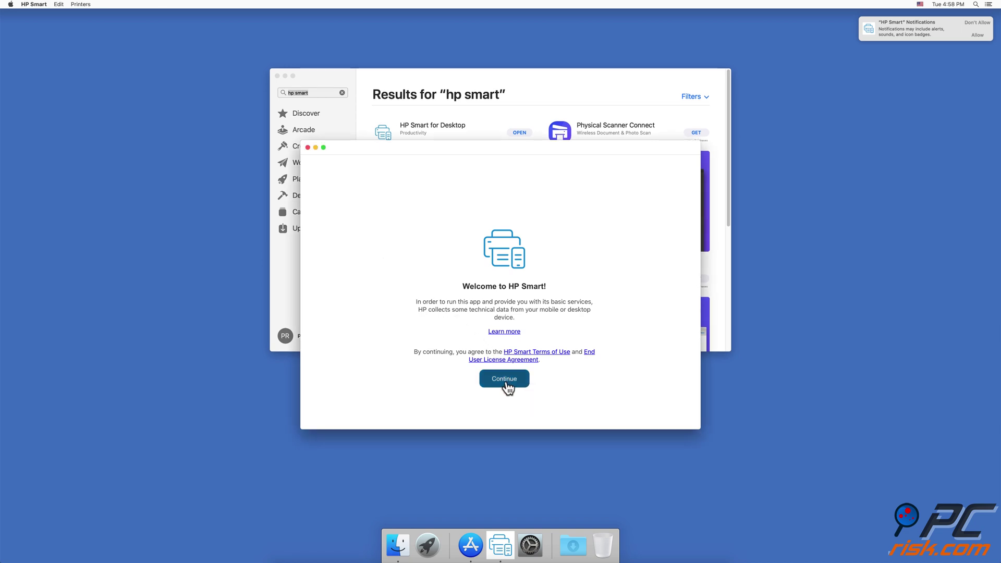
left_click(506, 385)
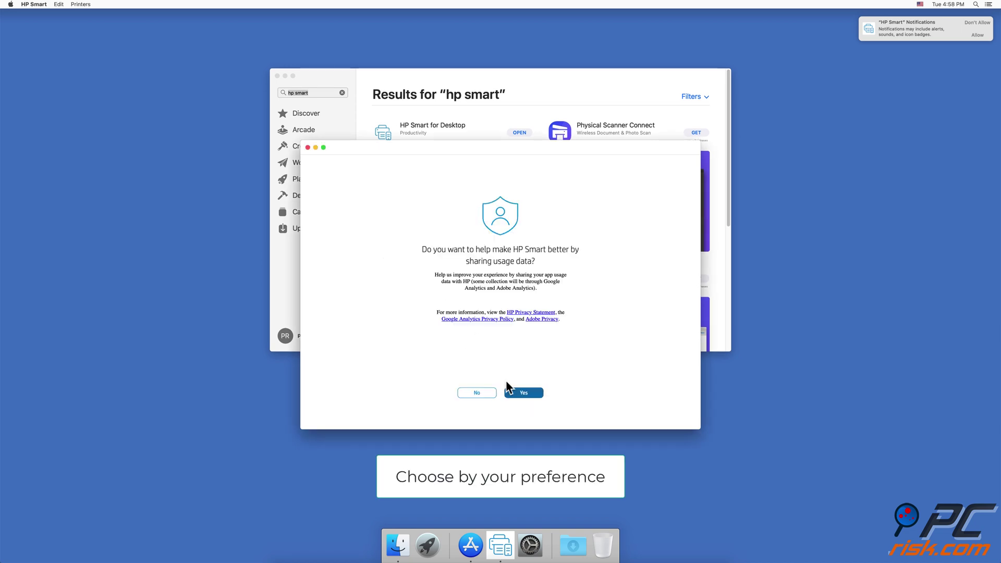
left_click(489, 392)
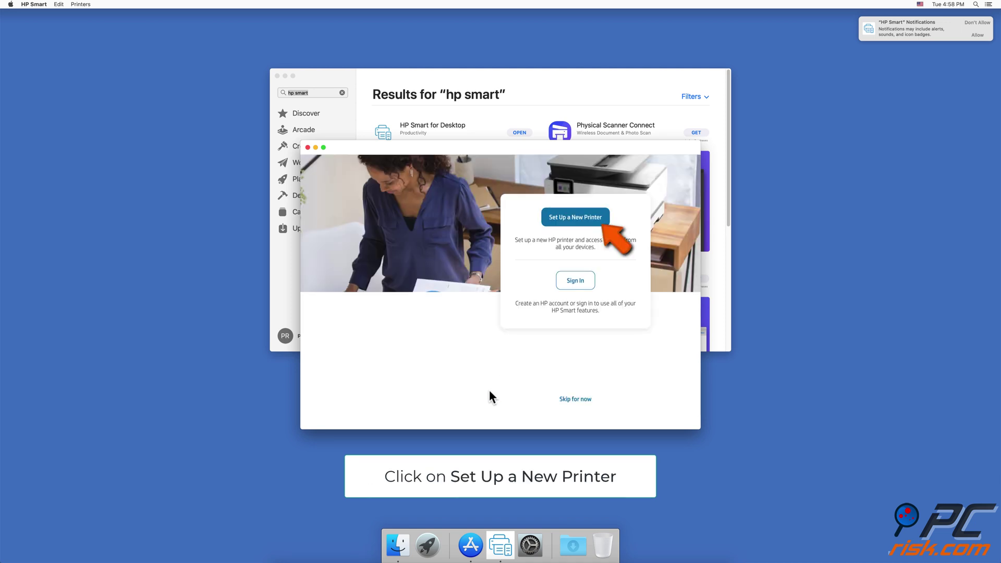
- Set up the Smart Tank 510 as a new printer, skipping the software download link
left_click(574, 220)
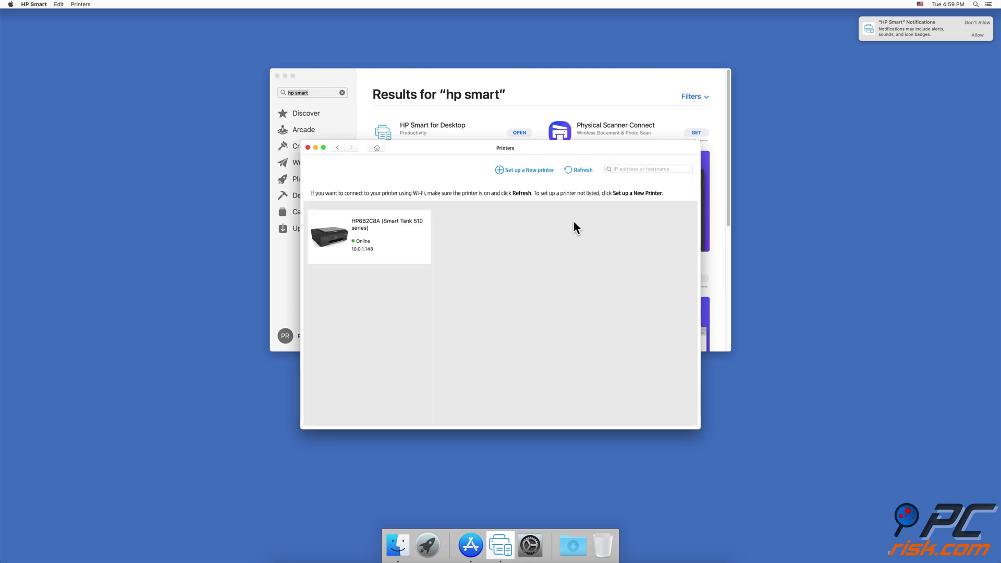
left_click(395, 239)
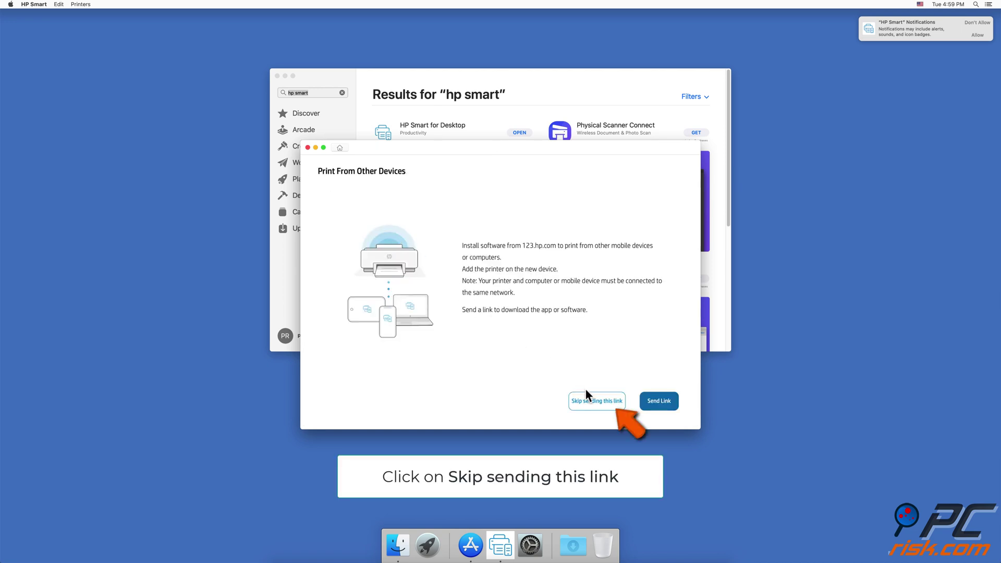
left_click(597, 399)
left_click(598, 400)
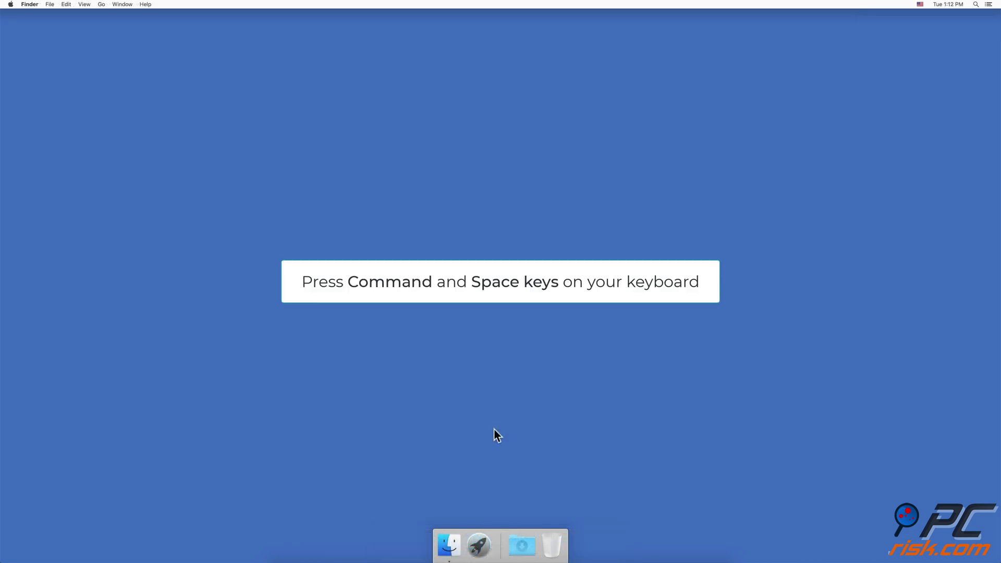
- Open Safari via Spotlight and load 123.hp.com
key("super+space")
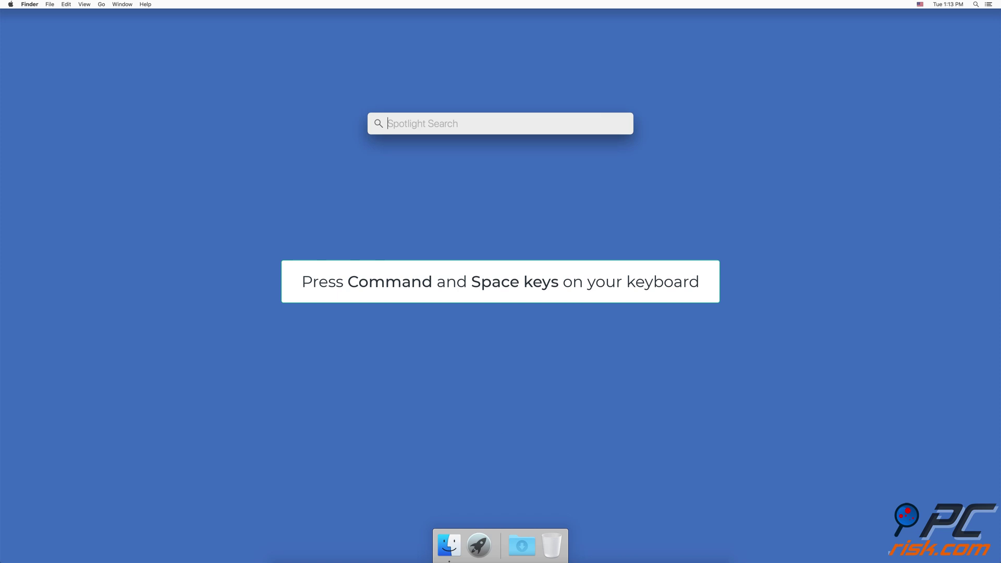
type("safari")
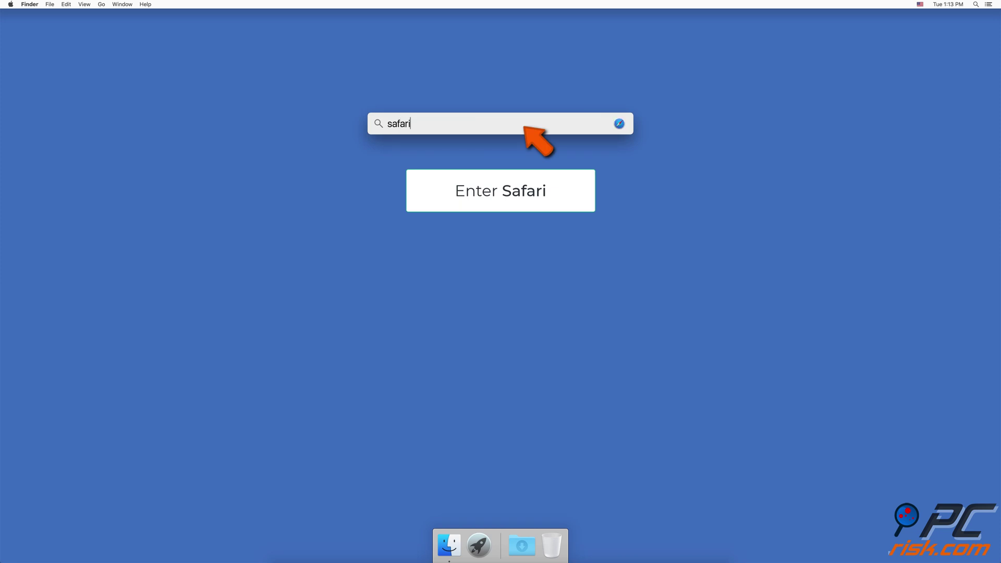
key("Return")
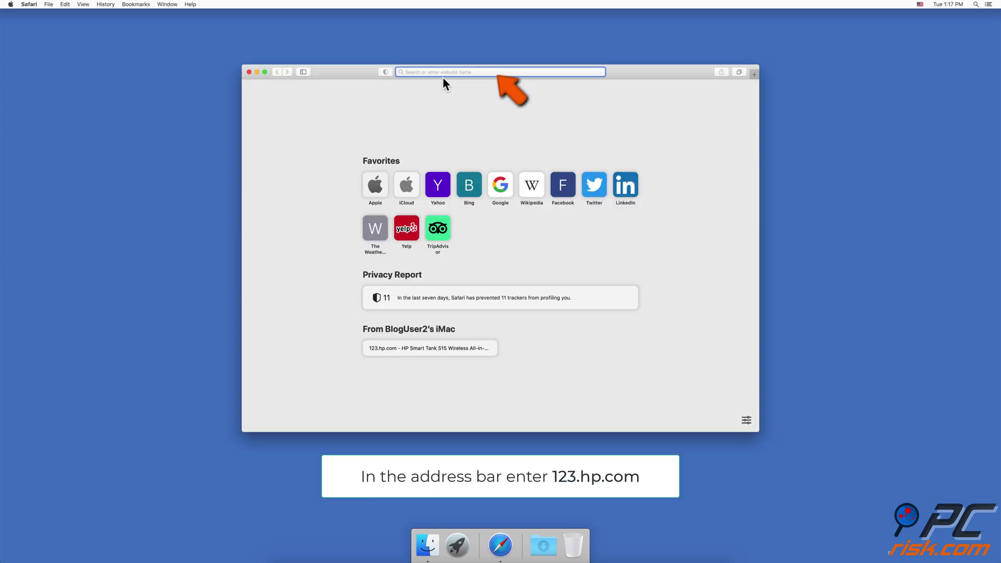
type("123.hp.com")
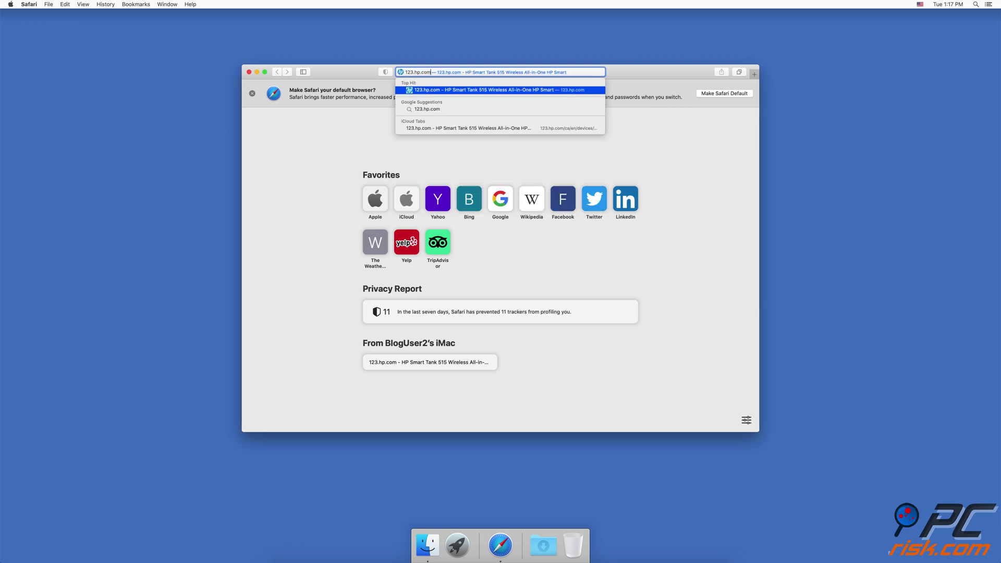
key("Return")
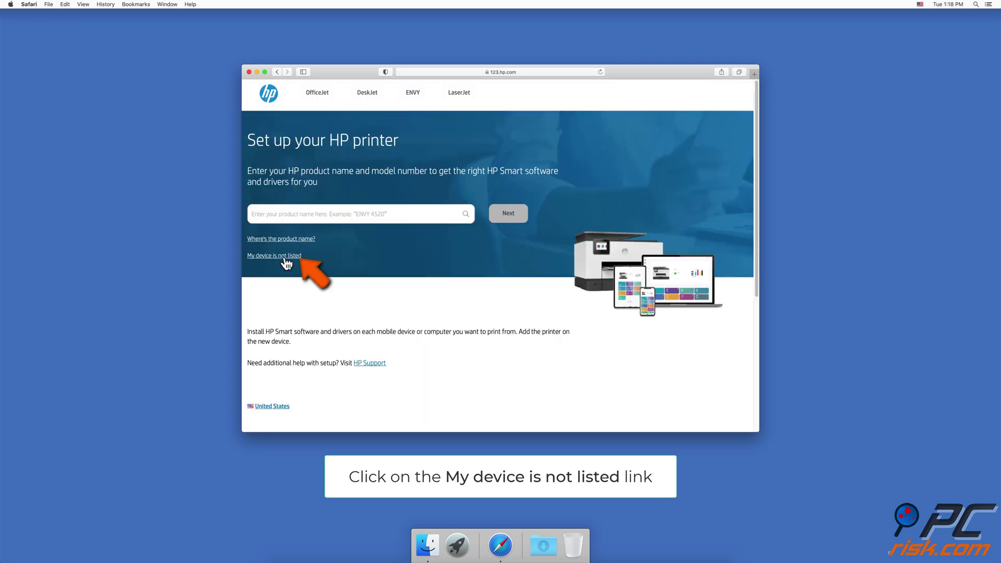
- Download the HP software for an unlisted device, allowing downloads from 123.hp.com, then close Safari
left_click(285, 257)
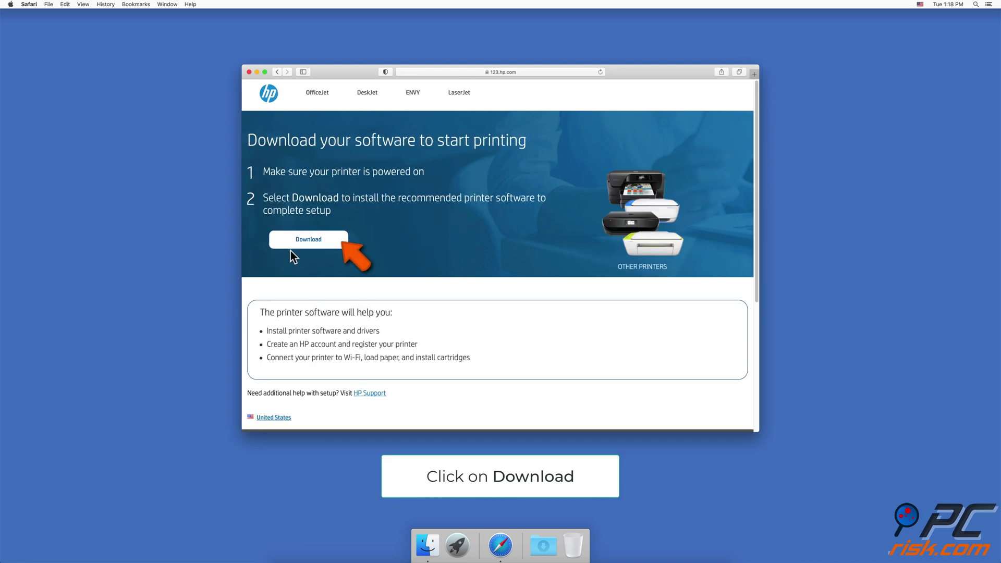
left_click(300, 242)
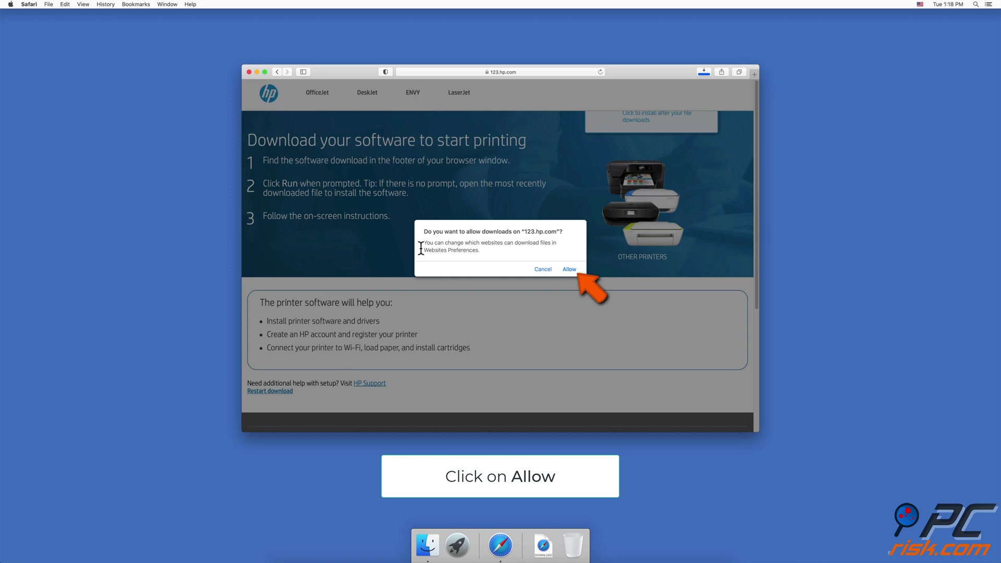
left_click(566, 270)
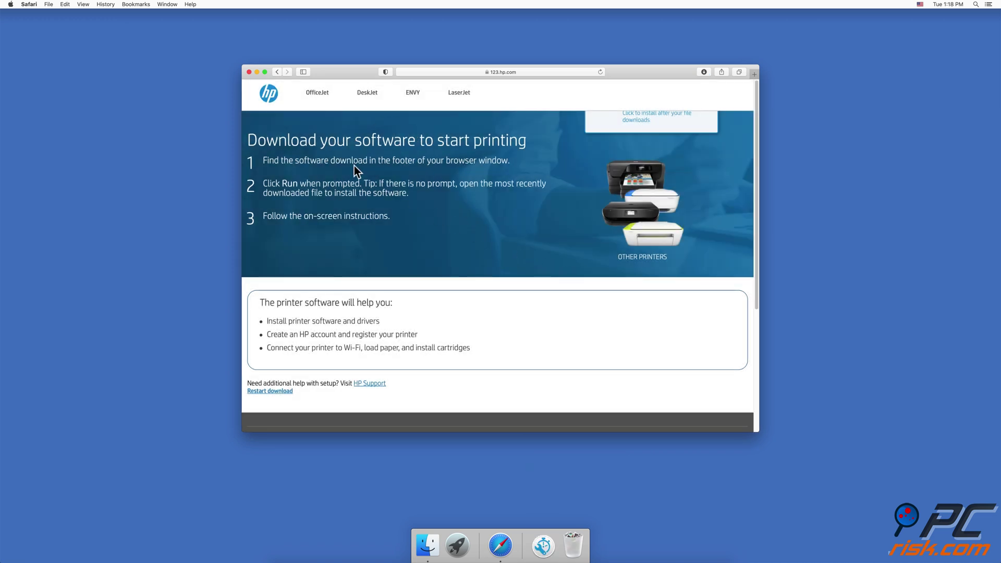
left_click(249, 72)
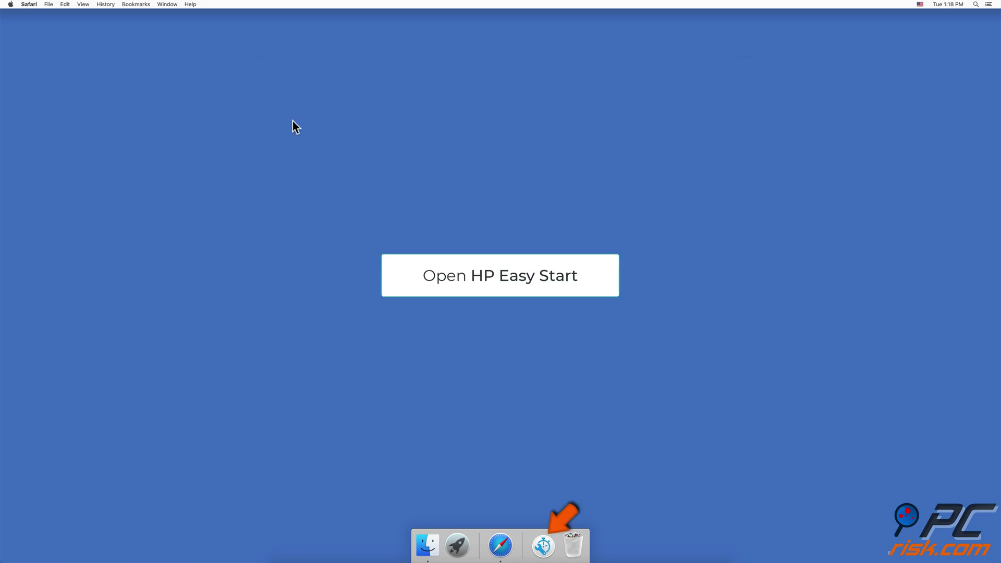
- Launch the downloaded HP Easy Start app from Downloads, confirming it may open
left_click(541, 548)
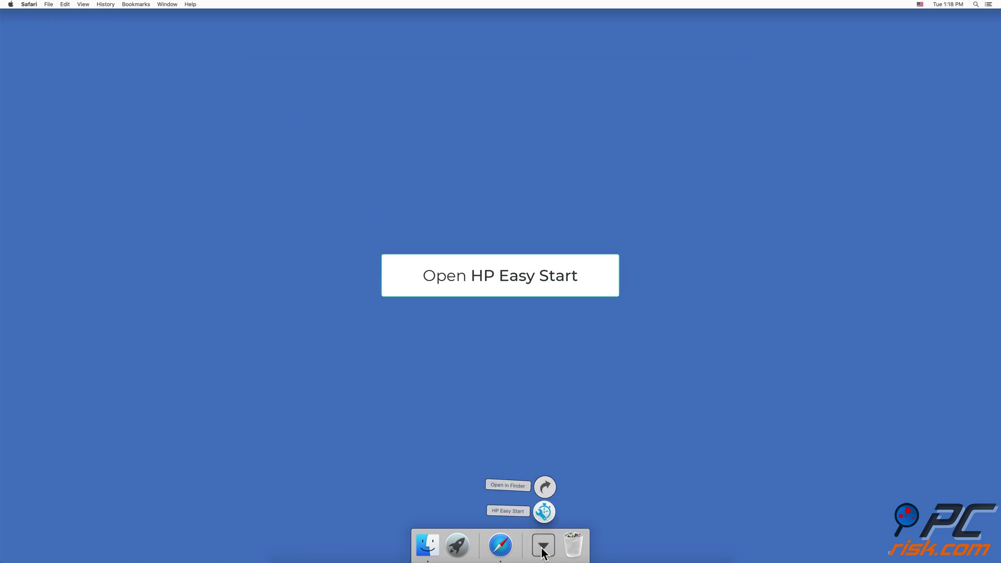
left_click(544, 512)
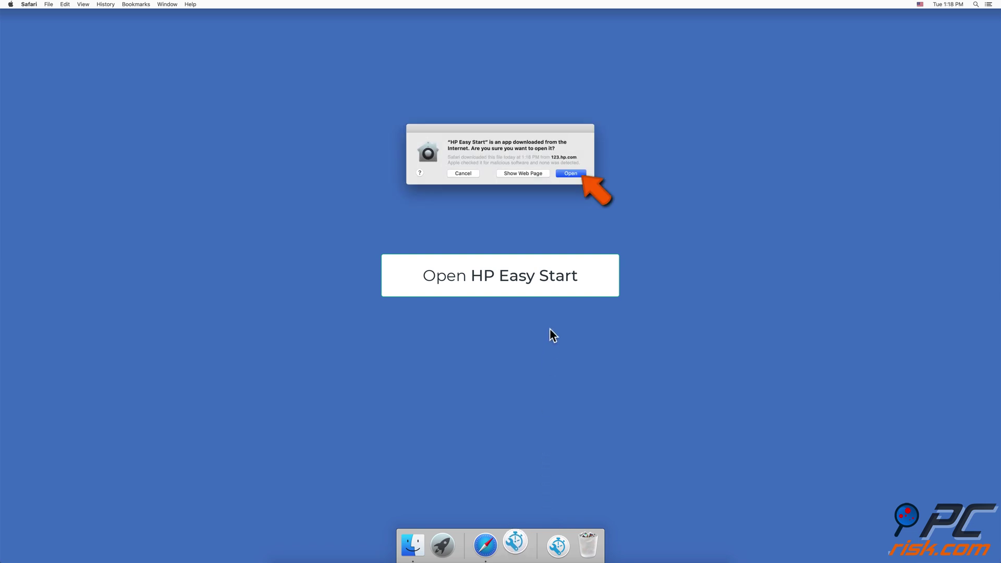
left_click(571, 175)
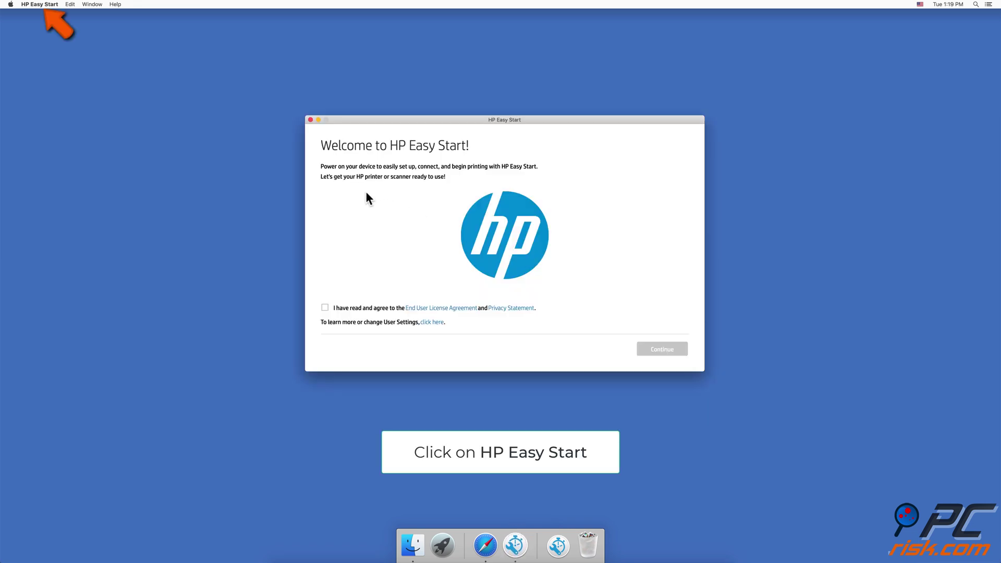
- Run HP Easy Start > Uninstall HP Software, authorising removal with the admin password
left_click(50, 7)
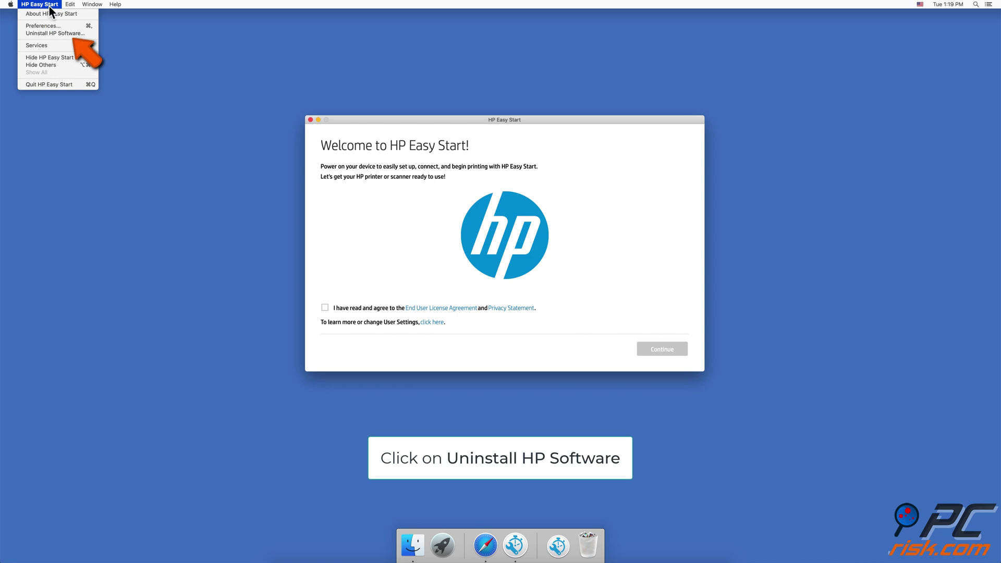
left_click(51, 32)
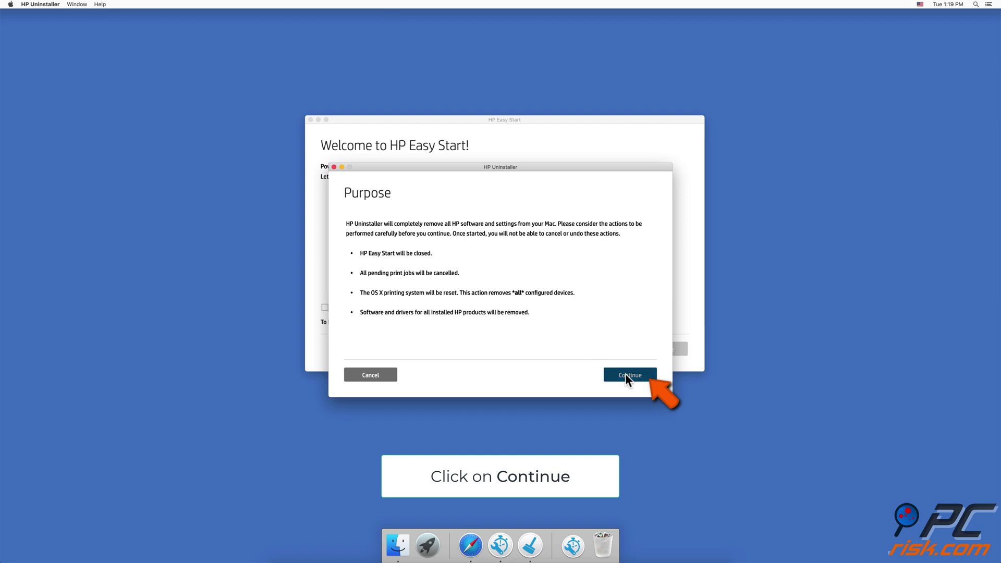
left_click(625, 373)
type("••••••••")
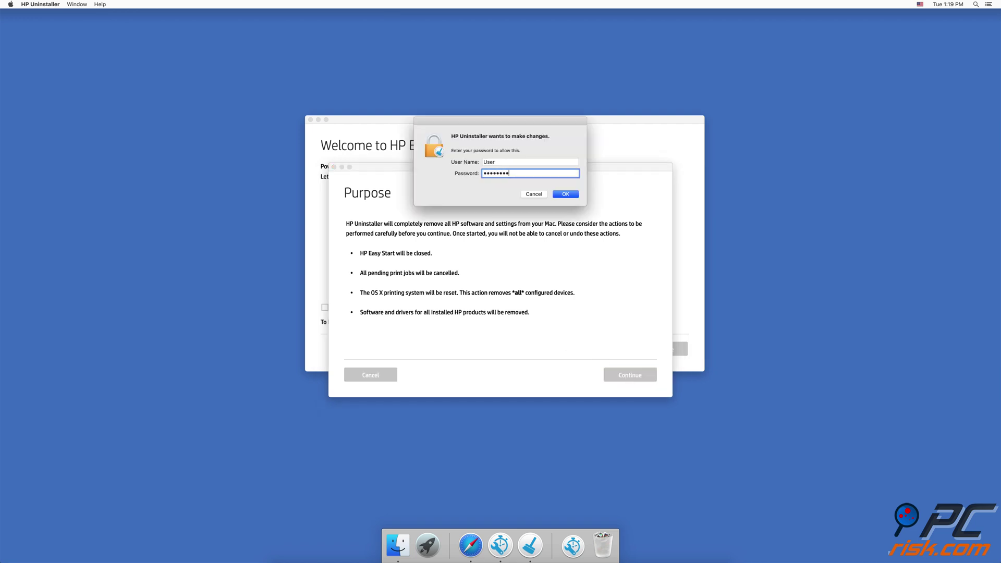
key("Return")
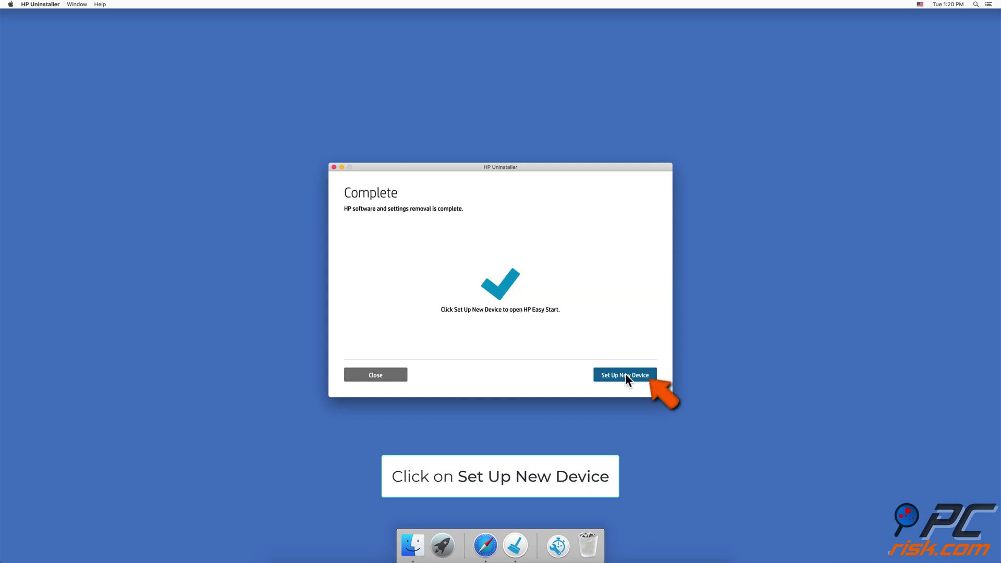
- Start a new HP device setup, accept the license agreement, and continue with the Smart Tank 510
left_click(625, 373)
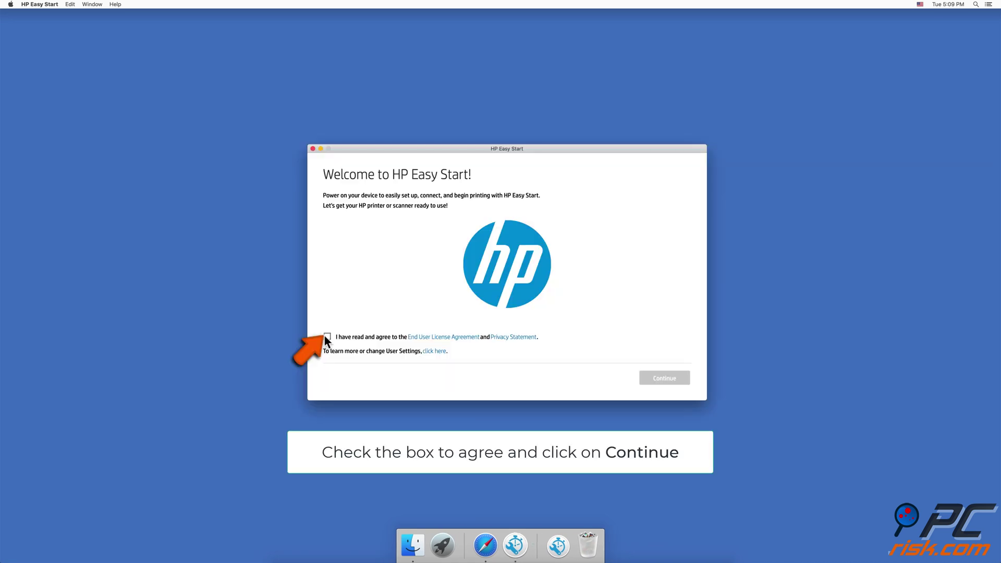
left_click(327, 336)
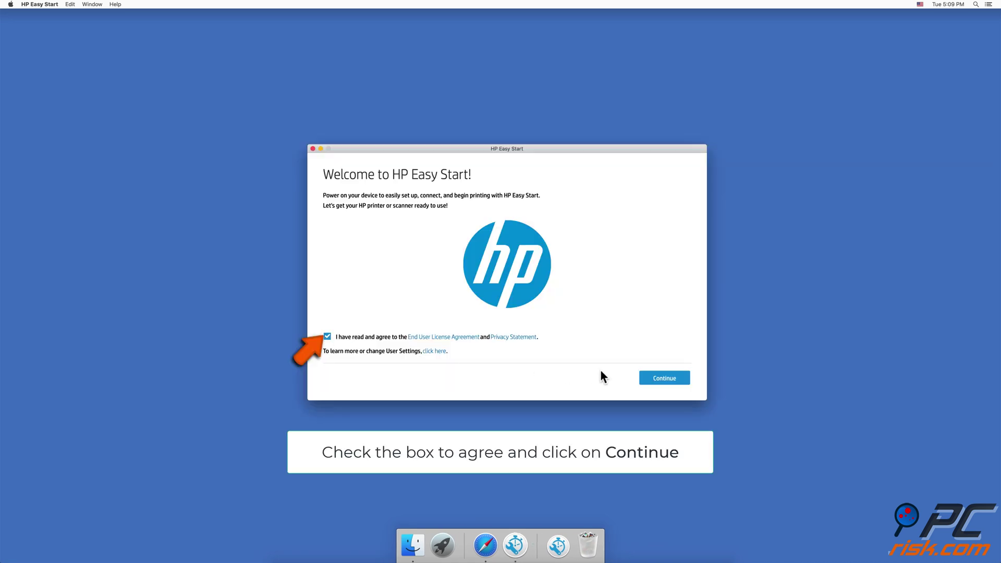
left_click(660, 378)
left_click(659, 377)
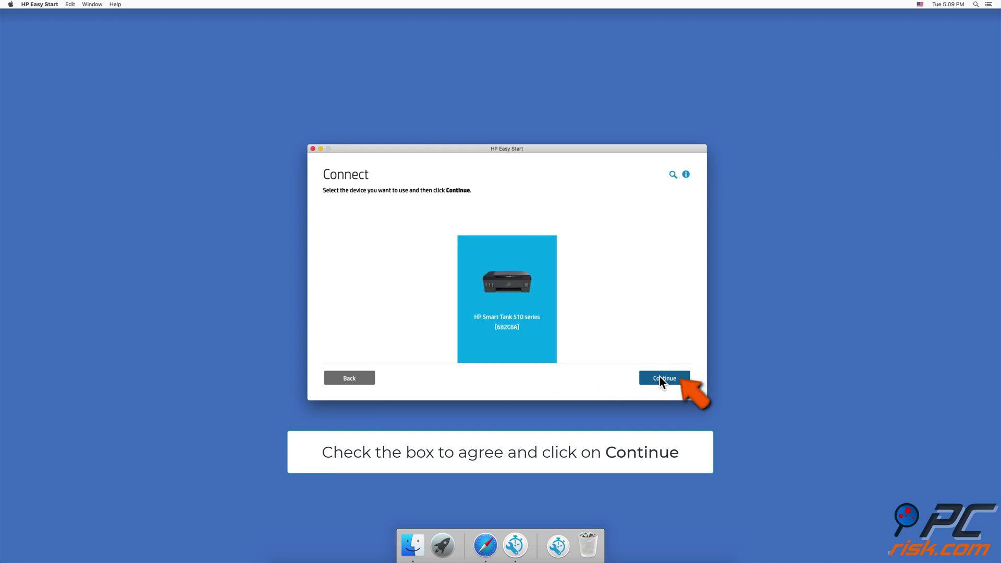
left_click(659, 376)
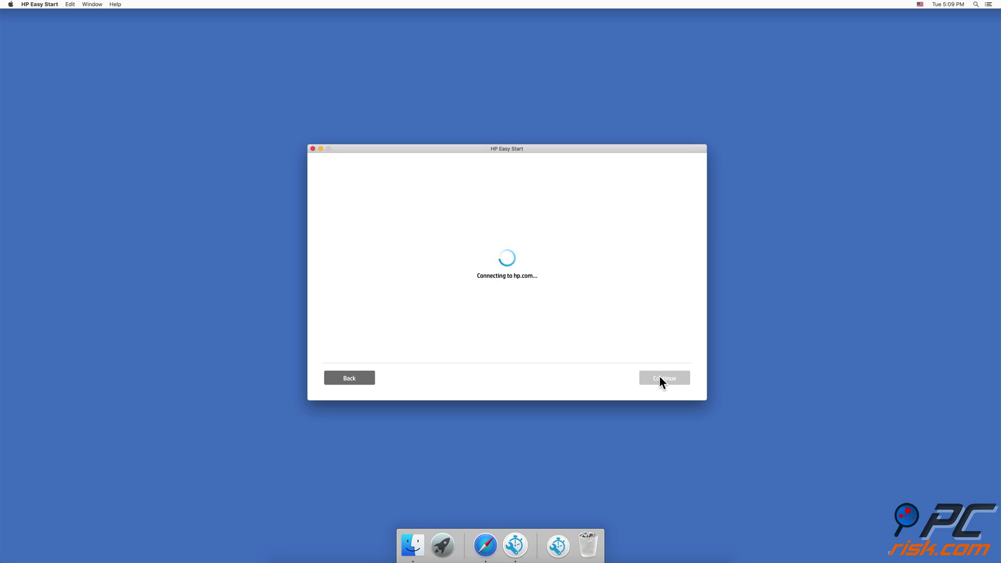
- Enter the printer's postal code and continue past the page that found no software
left_click(387, 217)
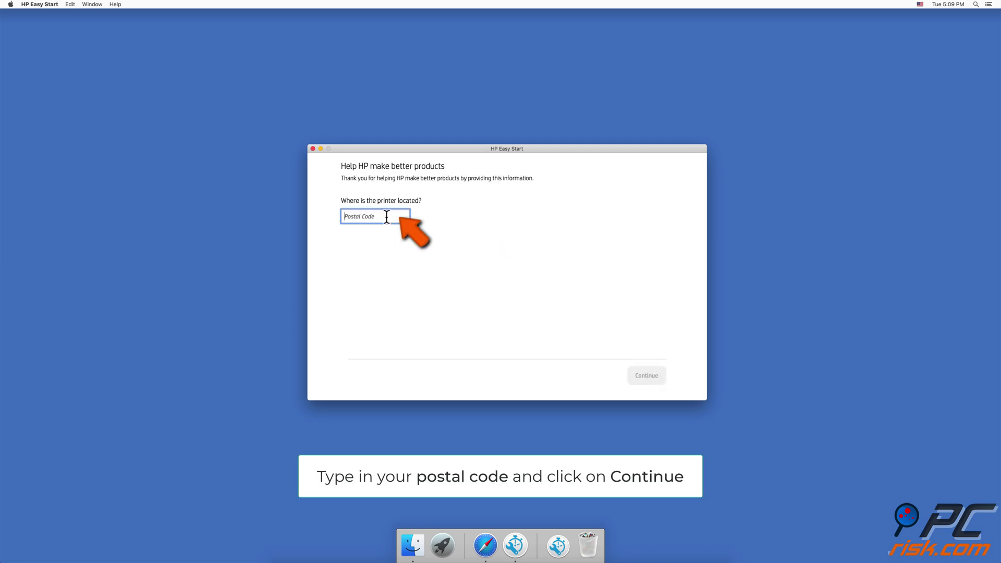
type("44")
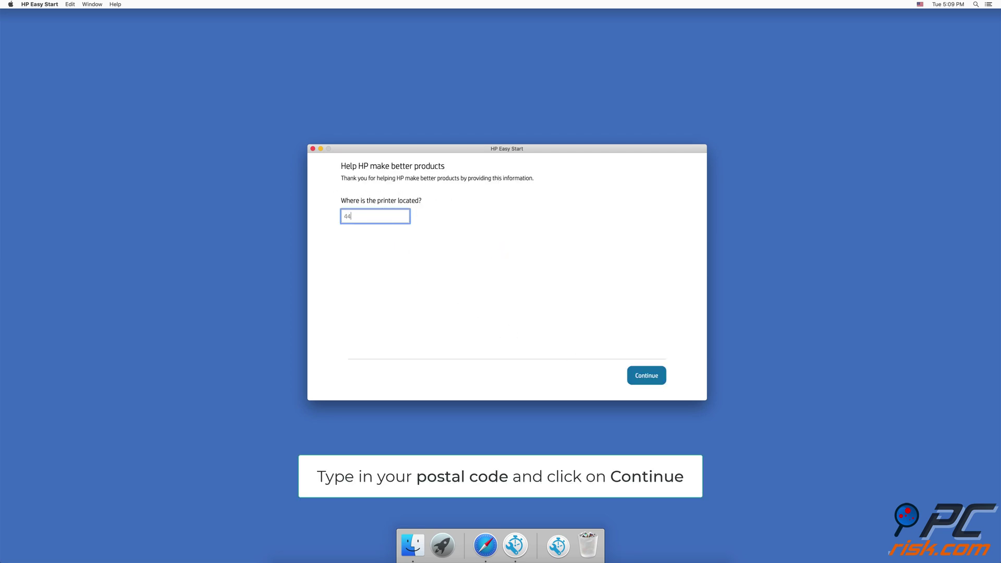
type("895")
left_click(648, 380)
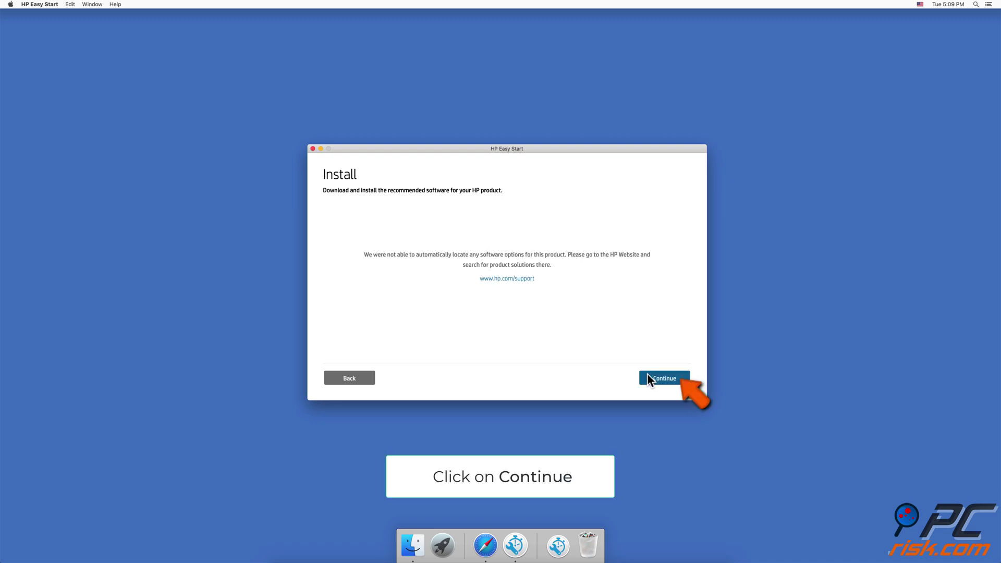
left_click(673, 382)
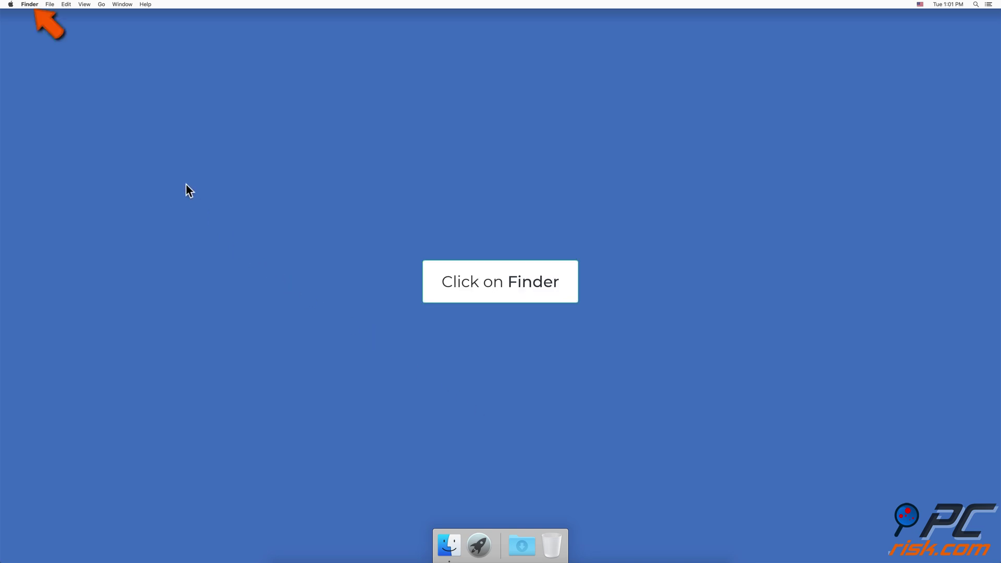
- Turn on Hard disks in Finder Preferences so Macintosh HD shows on the desktop
left_click(29, 4)
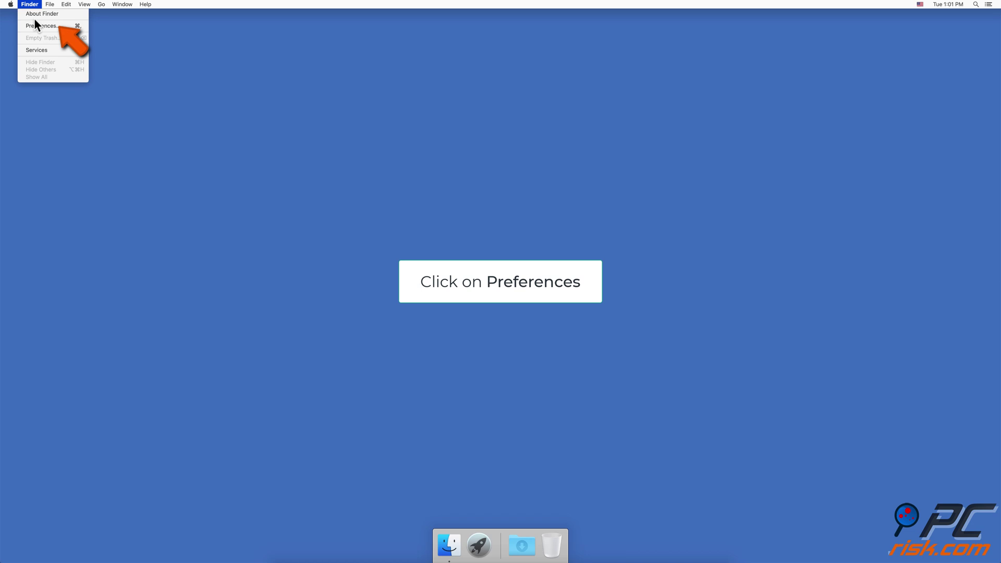
left_click(34, 25)
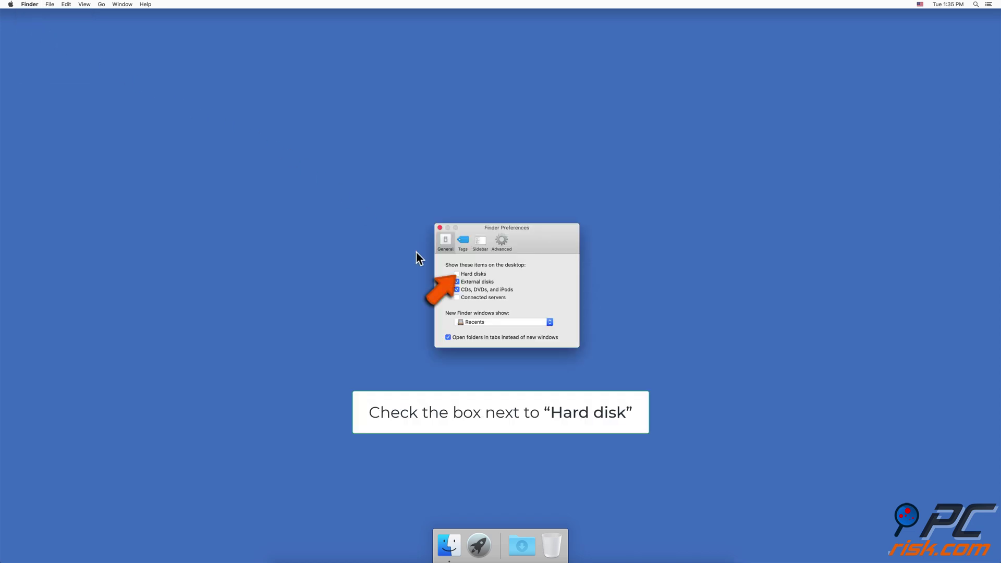
left_click(457, 275)
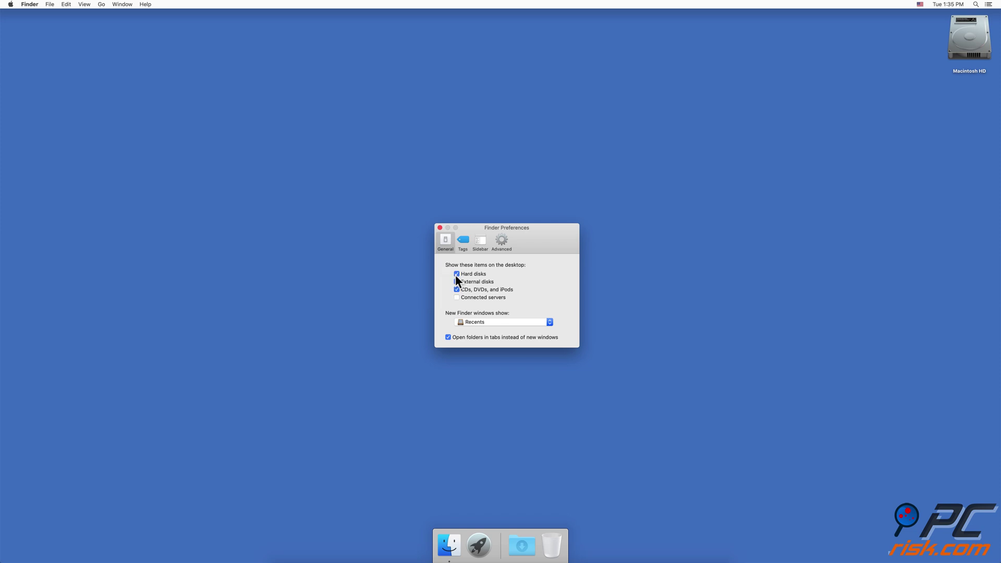
left_click(441, 228)
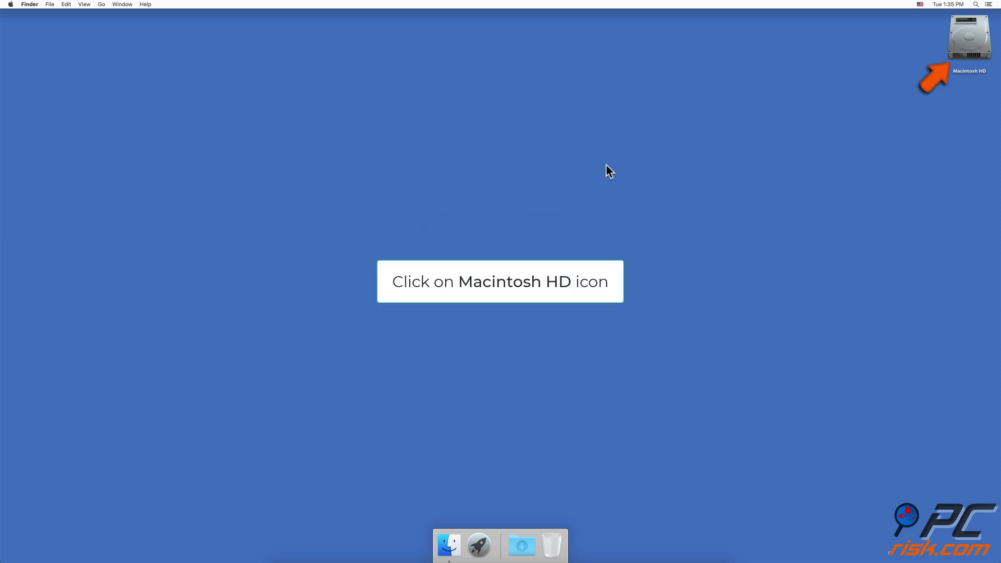
- Move the hp folder from Macintosh HD > Library > Printers to the Trash, authorising with the admin password
double_click(959, 49)
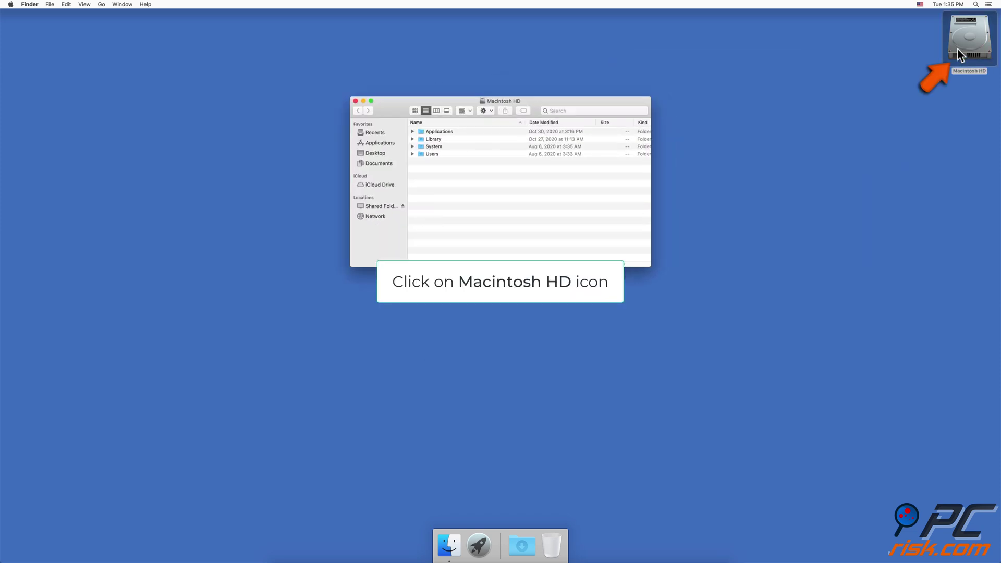
double_click(433, 139)
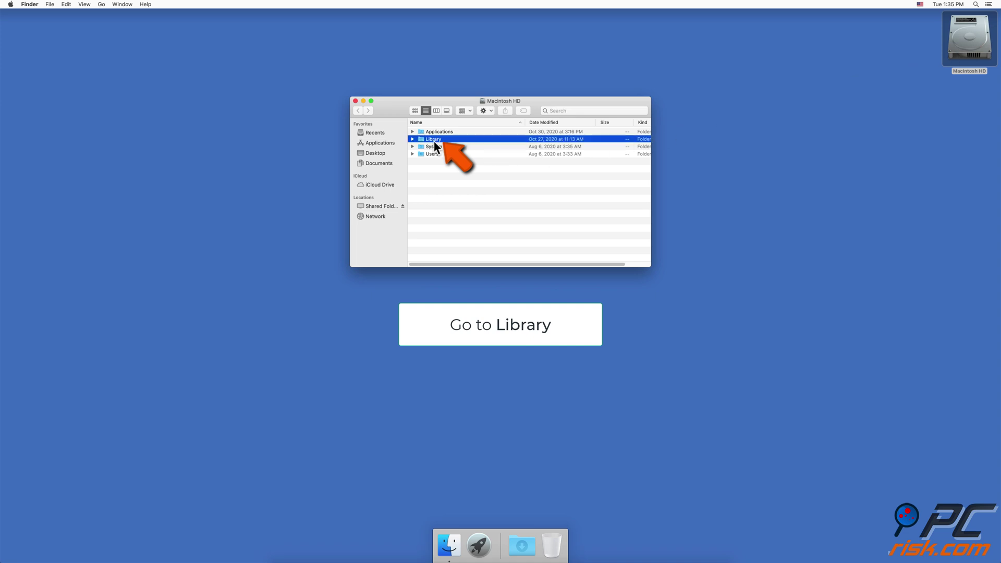
scroll(435, 145, "down", 10)
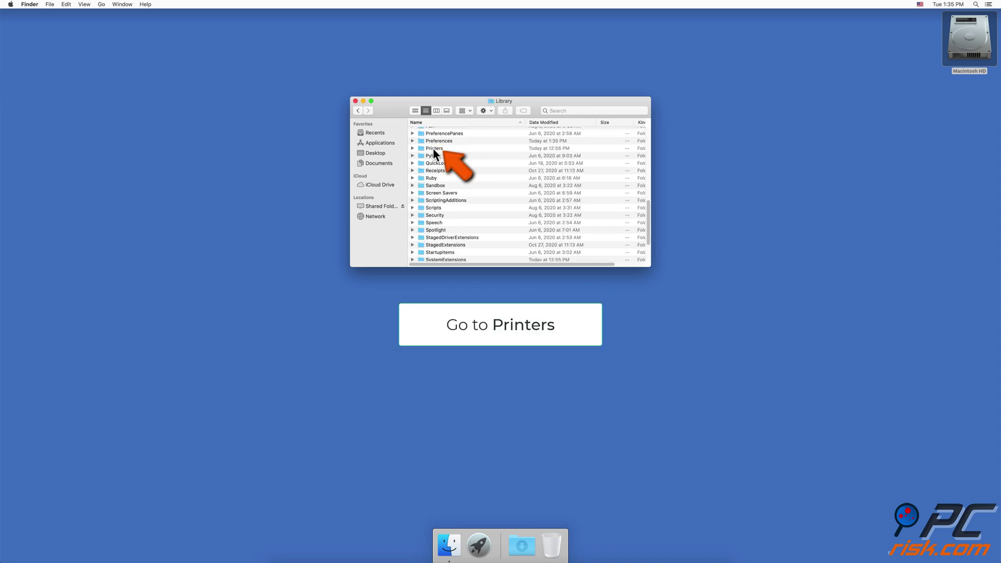
double_click(433, 148)
left_click(428, 146)
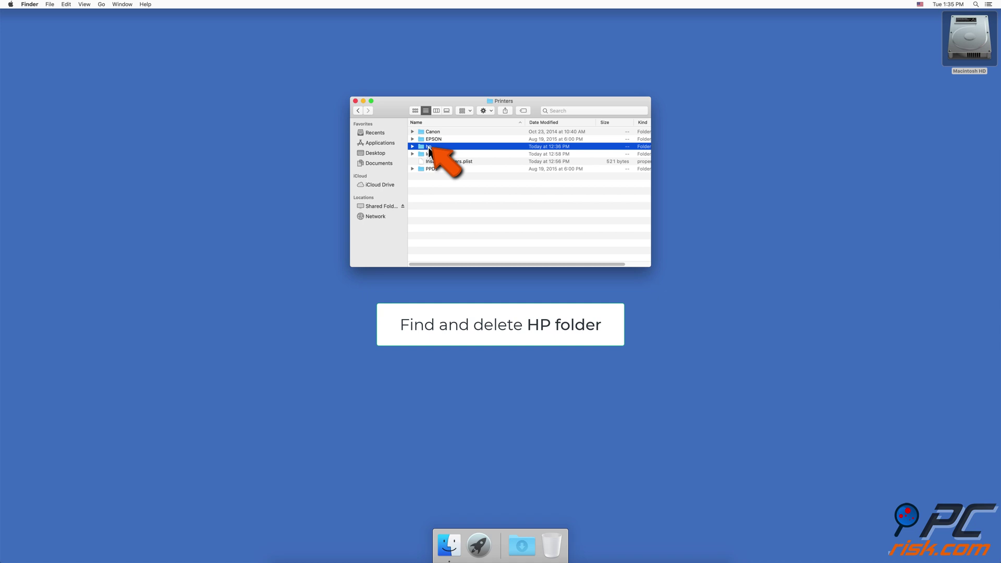
mouse_move(428, 147)
left_mouse_down()
mouse_move(458, 209)
mouse_move(557, 537)
left_mouse_up()
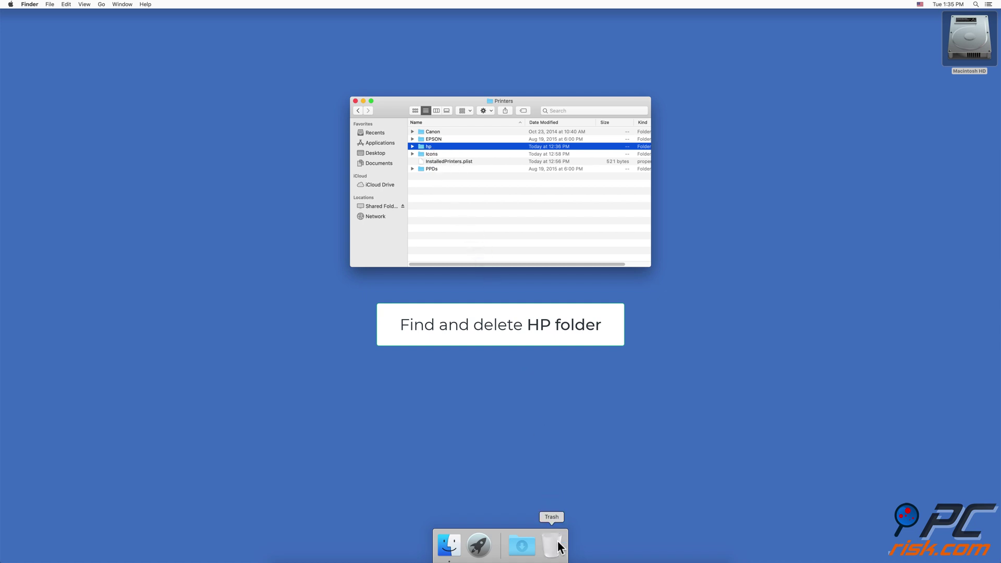
type("••••••")
key("Return")
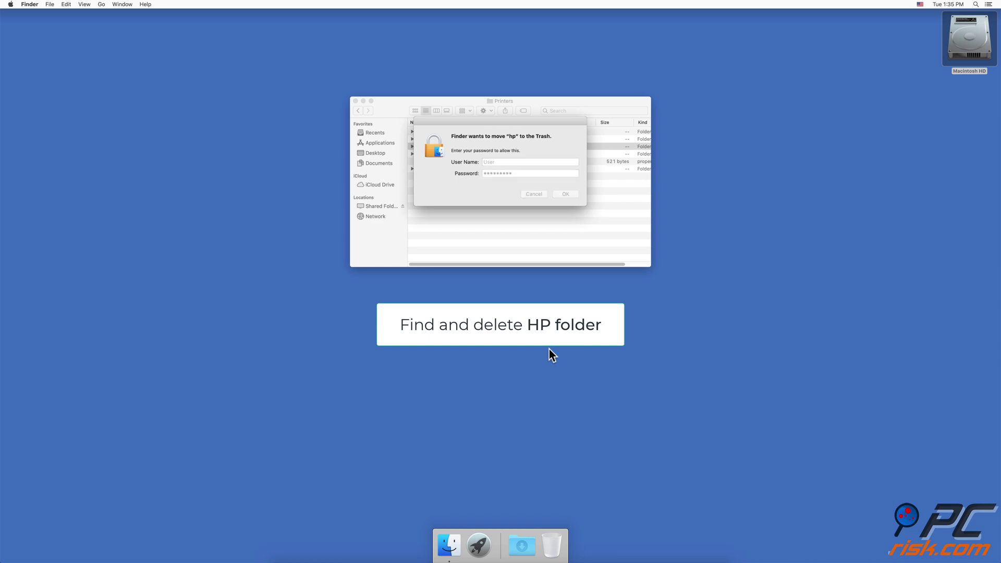
- Empty the Trash permanently and close the Printers window
right_click(544, 547)
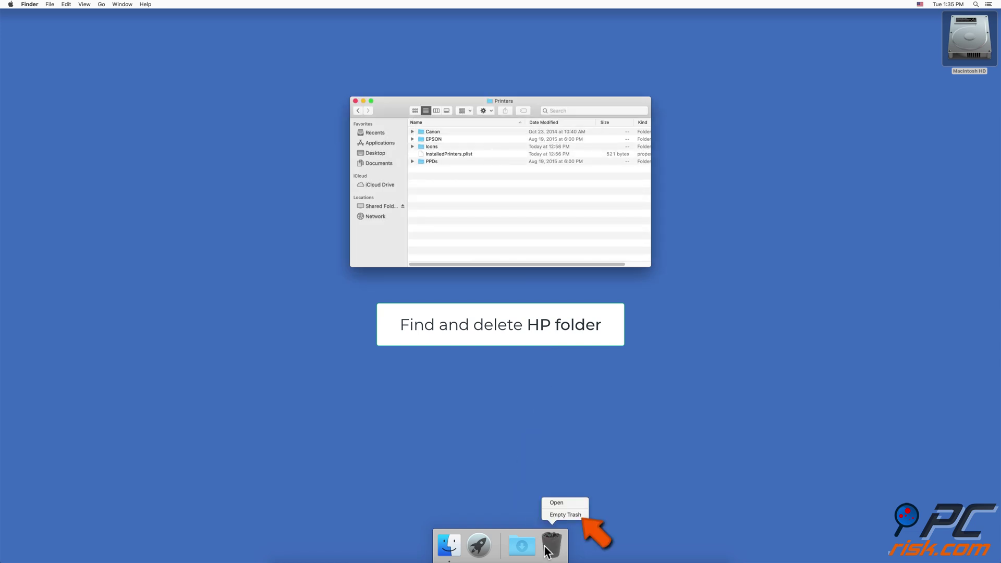
left_click(562, 516)
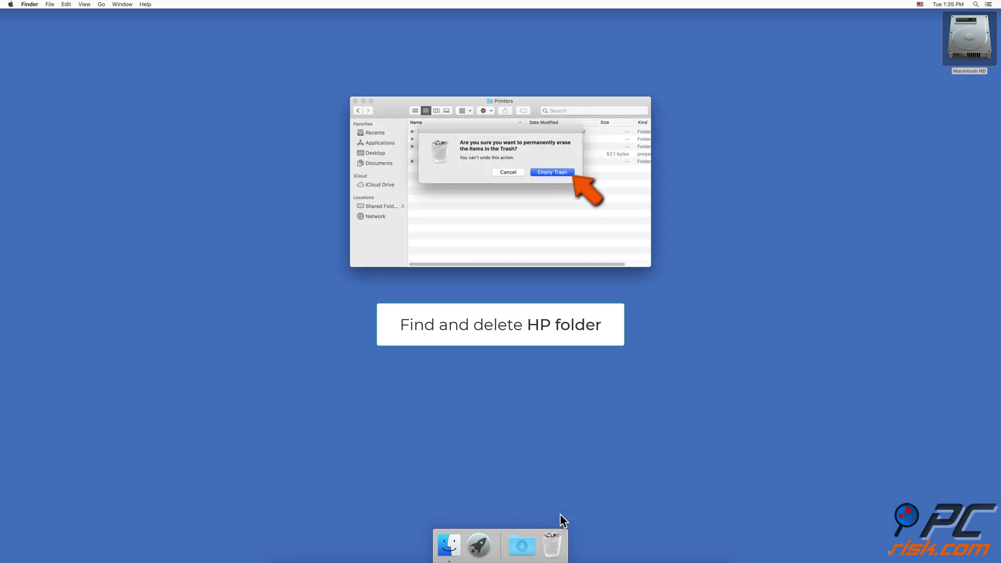
left_click(566, 173)
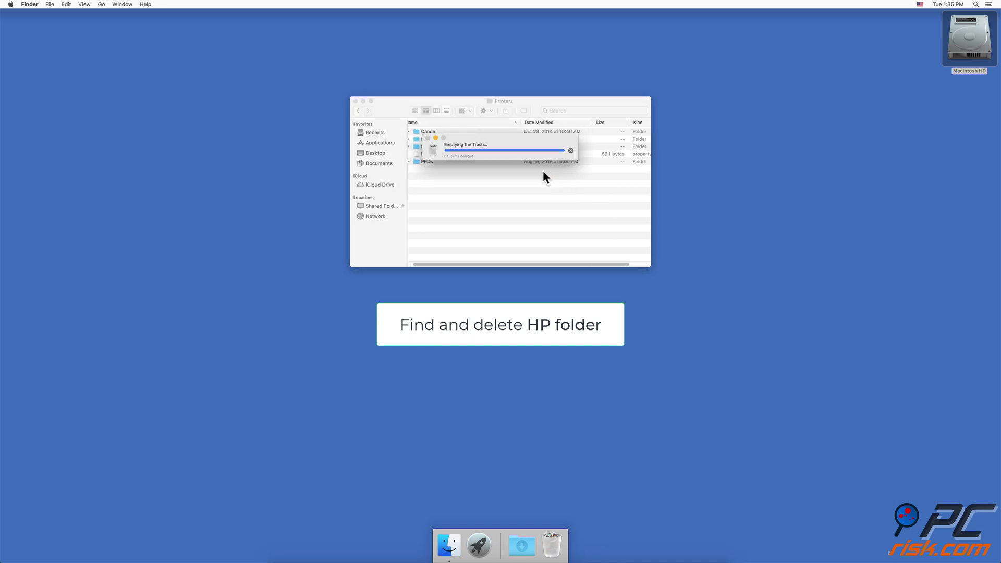
left_click(356, 102)
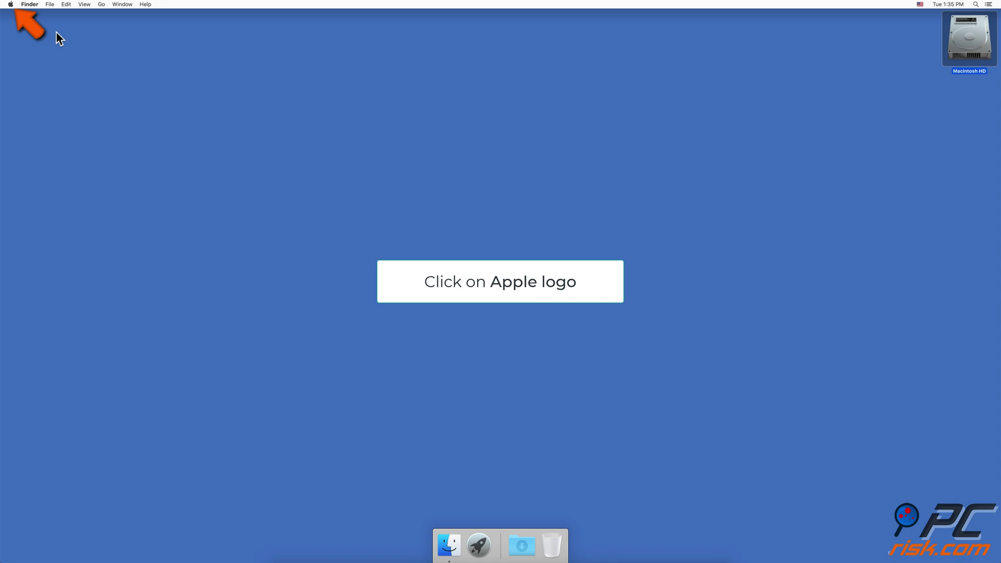
- Delete the HP Smart Tank 510 series printer in System Preferences' Printers & Scanners pane
left_click(10, 4)
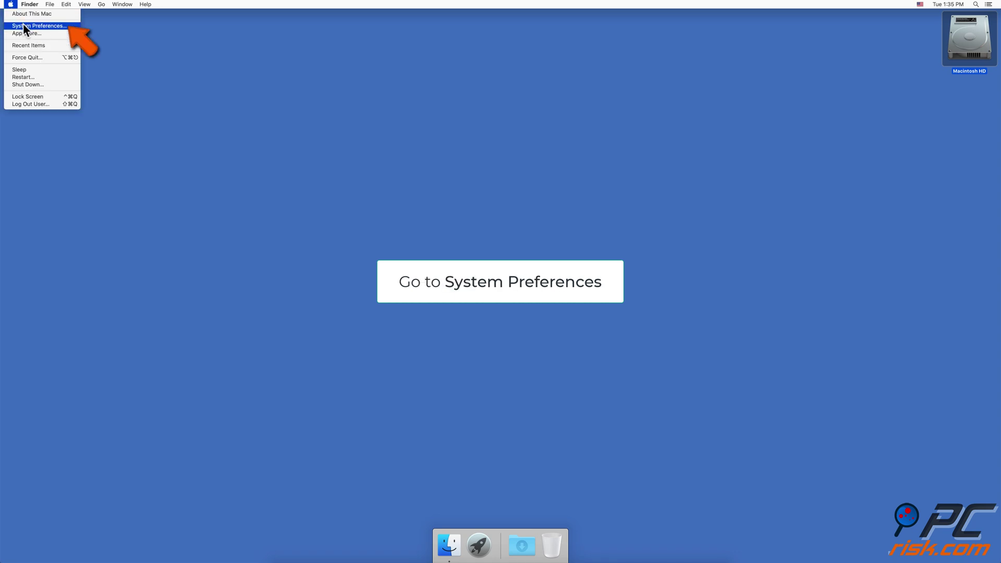
left_click(23, 27)
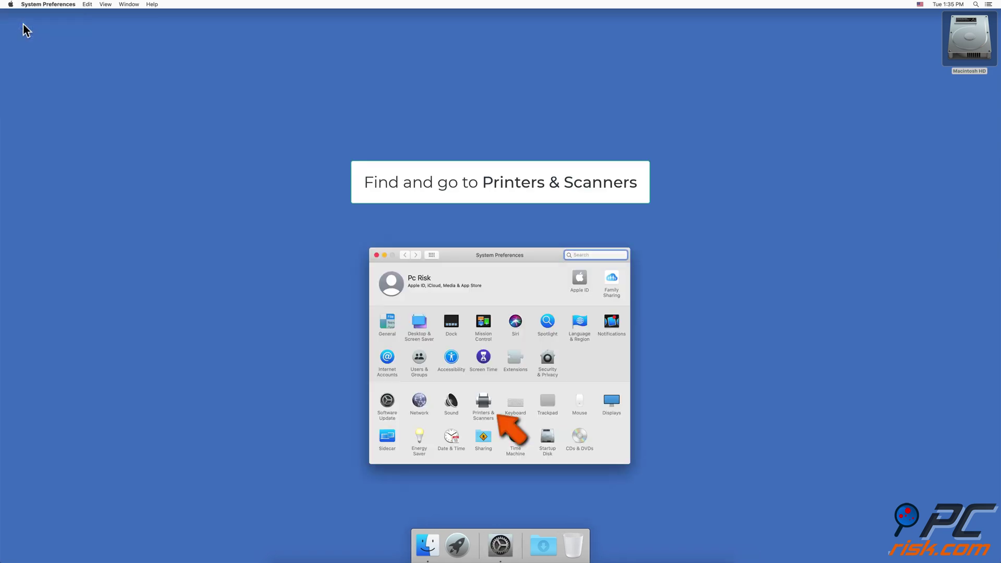
left_click(485, 402)
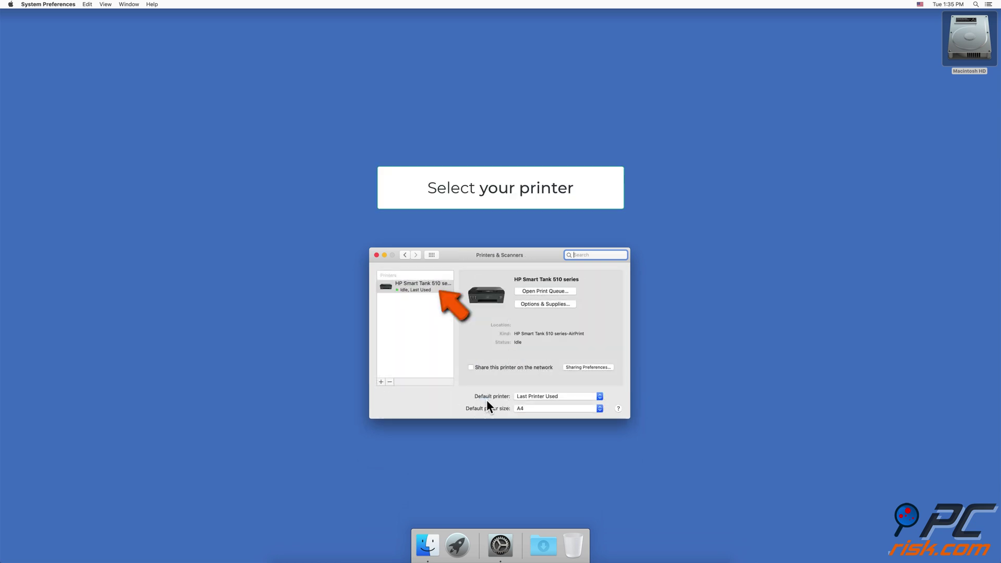
left_click(390, 382)
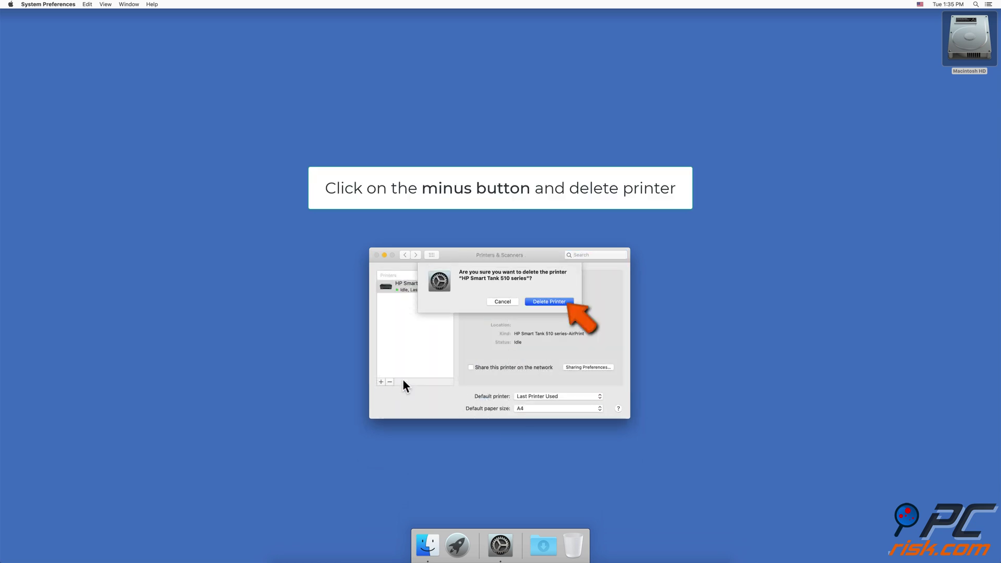
left_click(556, 300)
left_click(377, 255)
key("super+space")
- Launch Safari and download HP Printer Drivers v5.1 from support.apple.com/kb/dl1888?locale=en_US
type("safari")
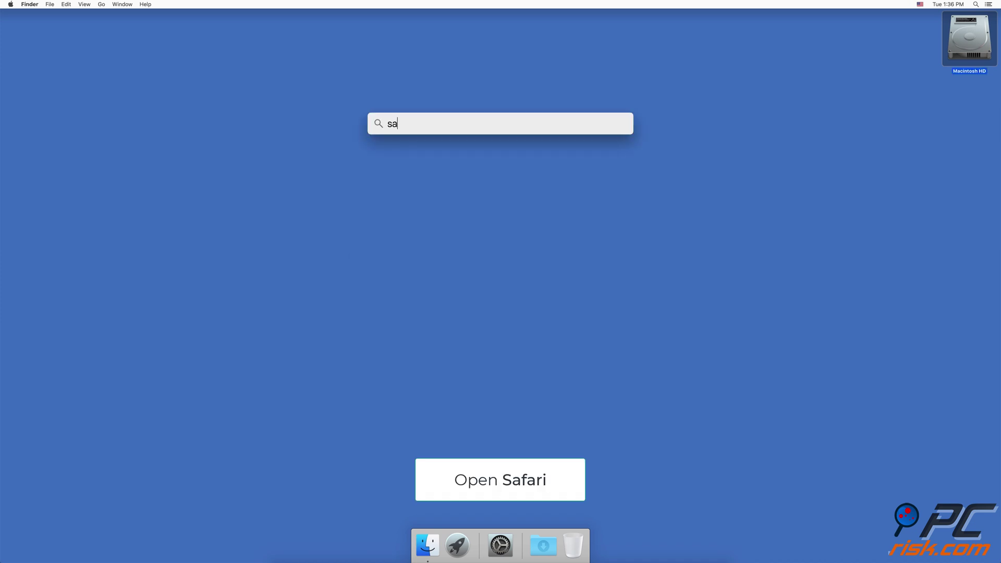
key("Return")
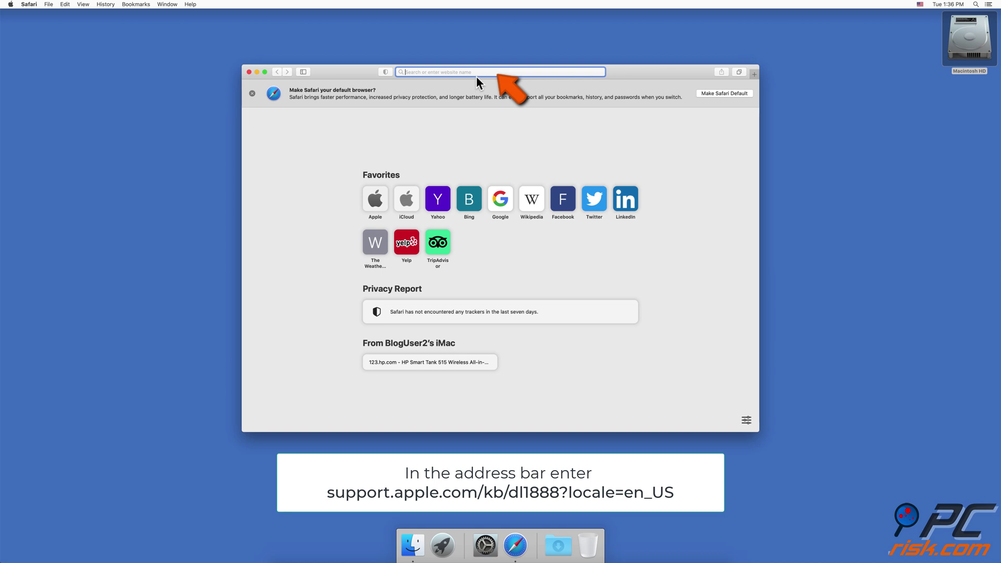
type("https://support.apple.com/kb/dl1888?locale=en_US")
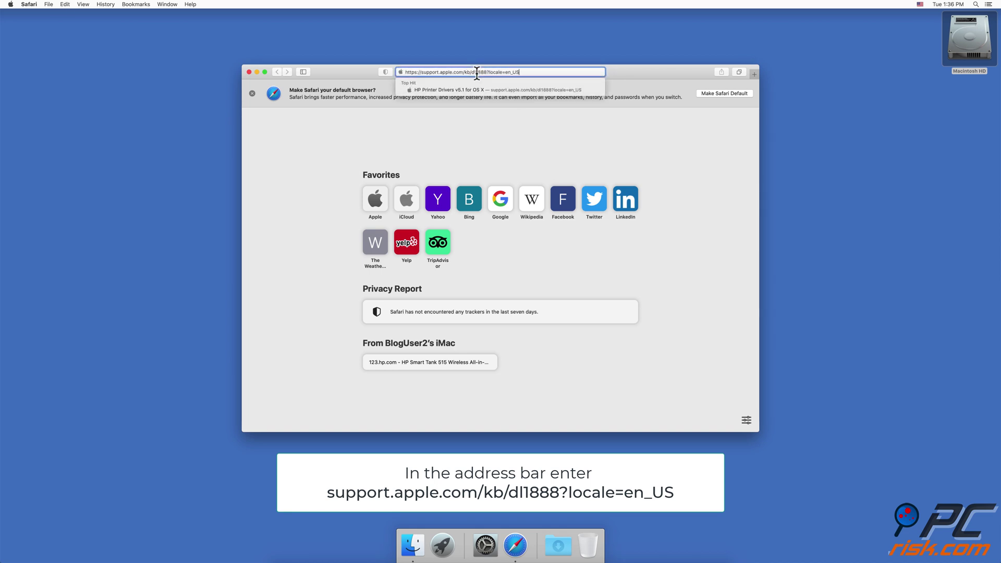
key("Return")
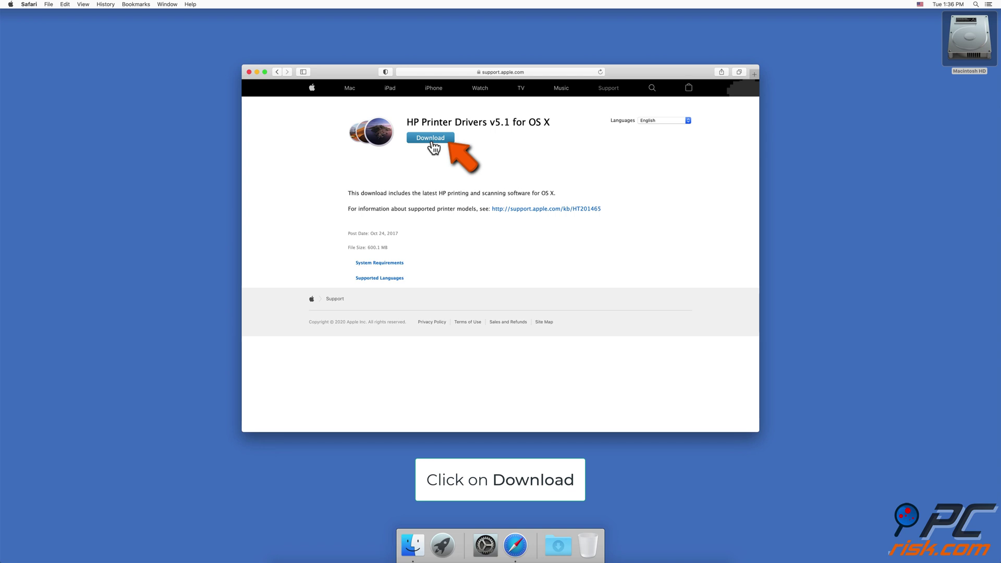
left_click(432, 141)
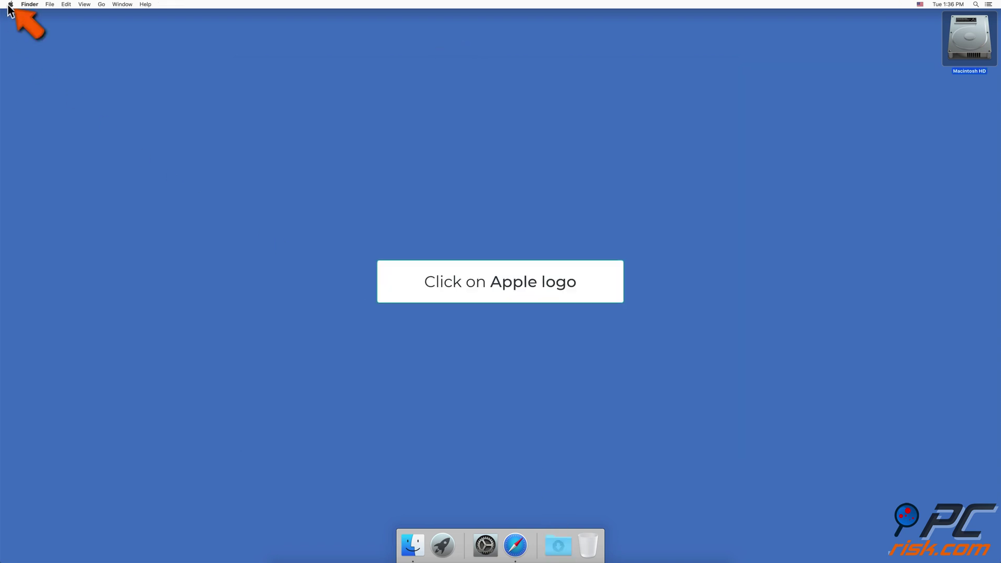
left_click(9, 6)
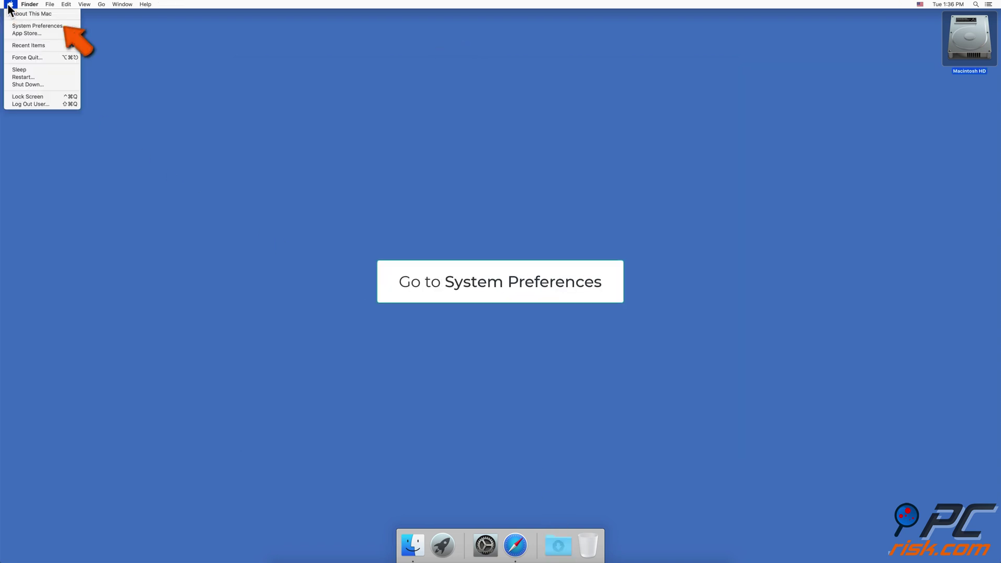
- Bring up Add Printer or Scanner from the empty Printers & Scanners pane in System Preferences
left_click(24, 26)
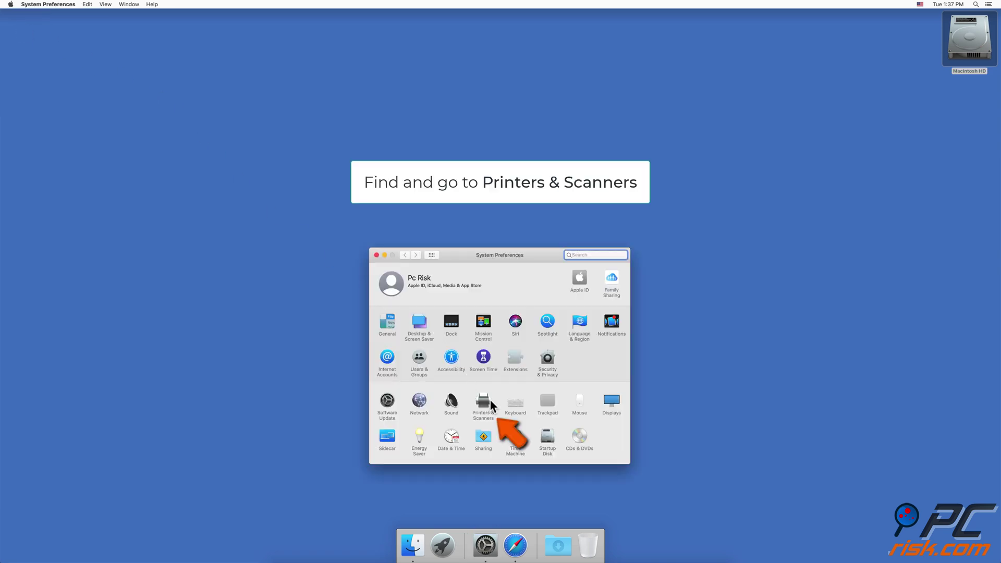
left_click(490, 399)
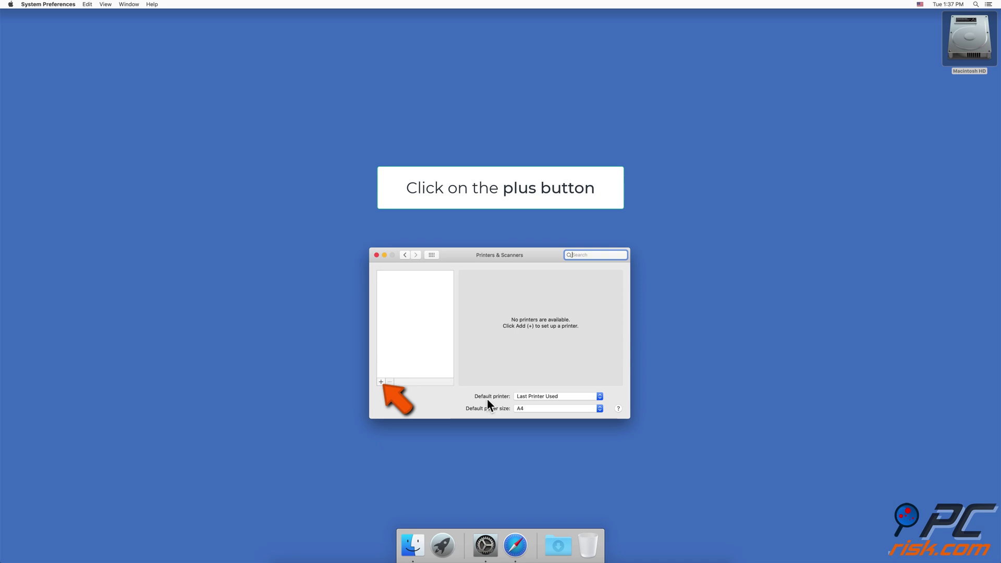
left_click(381, 383)
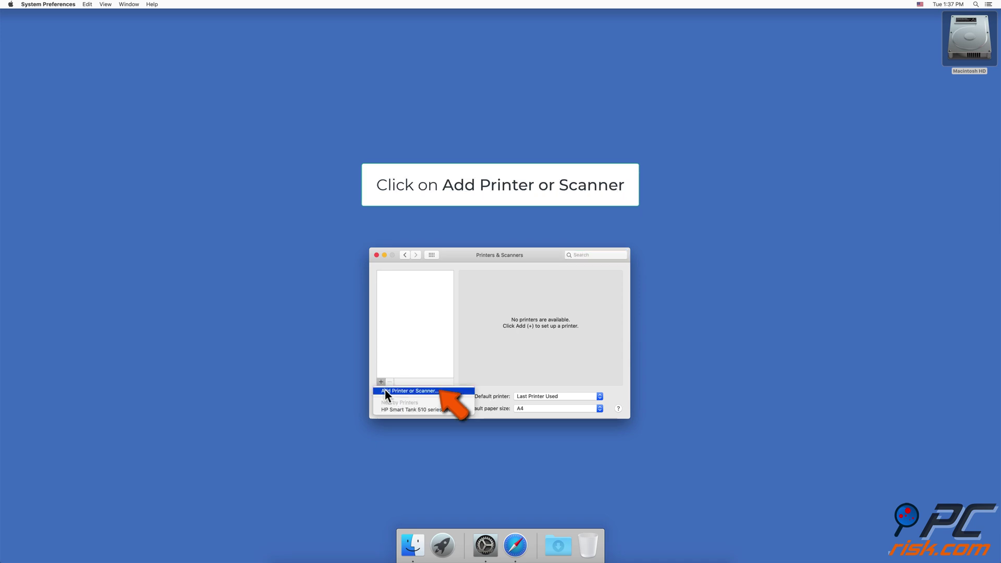